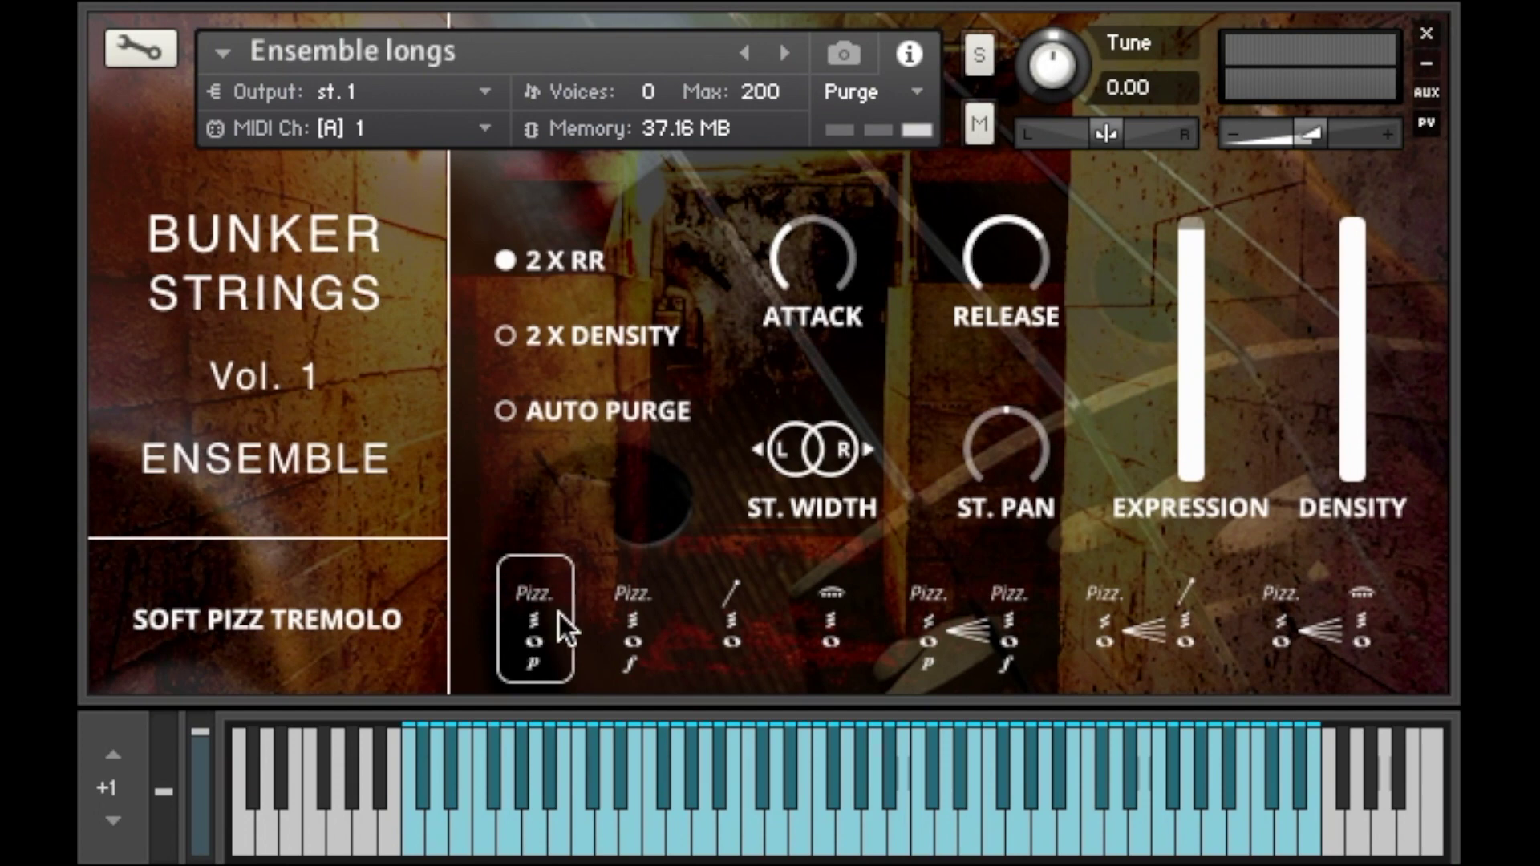
Switch through the Ensemble longs articulations from Loud Pizz Tremolo to Pizz → Ricochet Tremolo
left_click(640, 635)
left_click(750, 644)
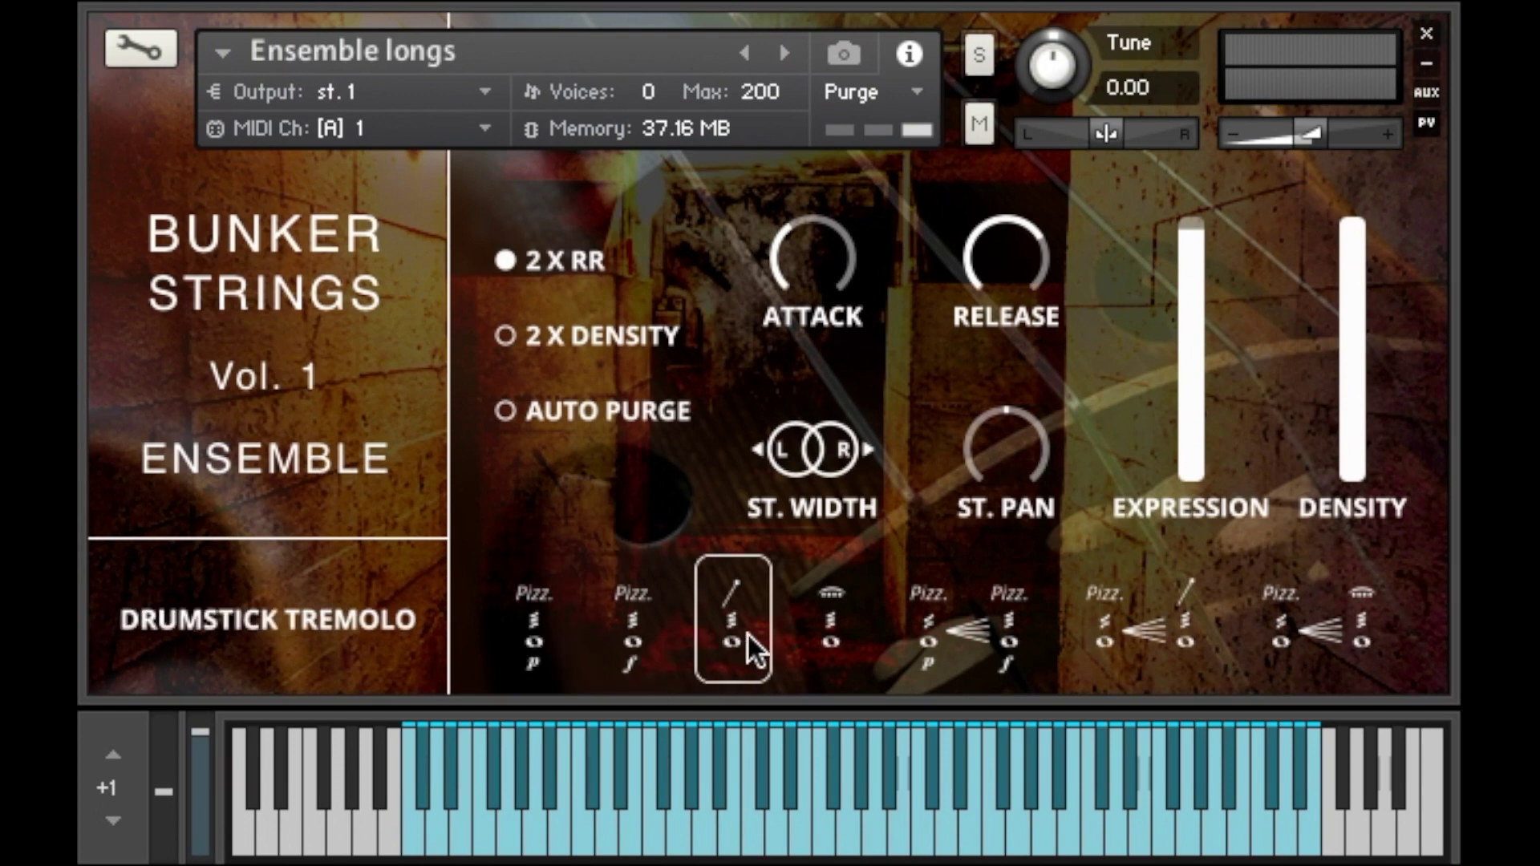
left_click(838, 635)
left_click(972, 635)
left_click(1143, 636)
left_click(1300, 634)
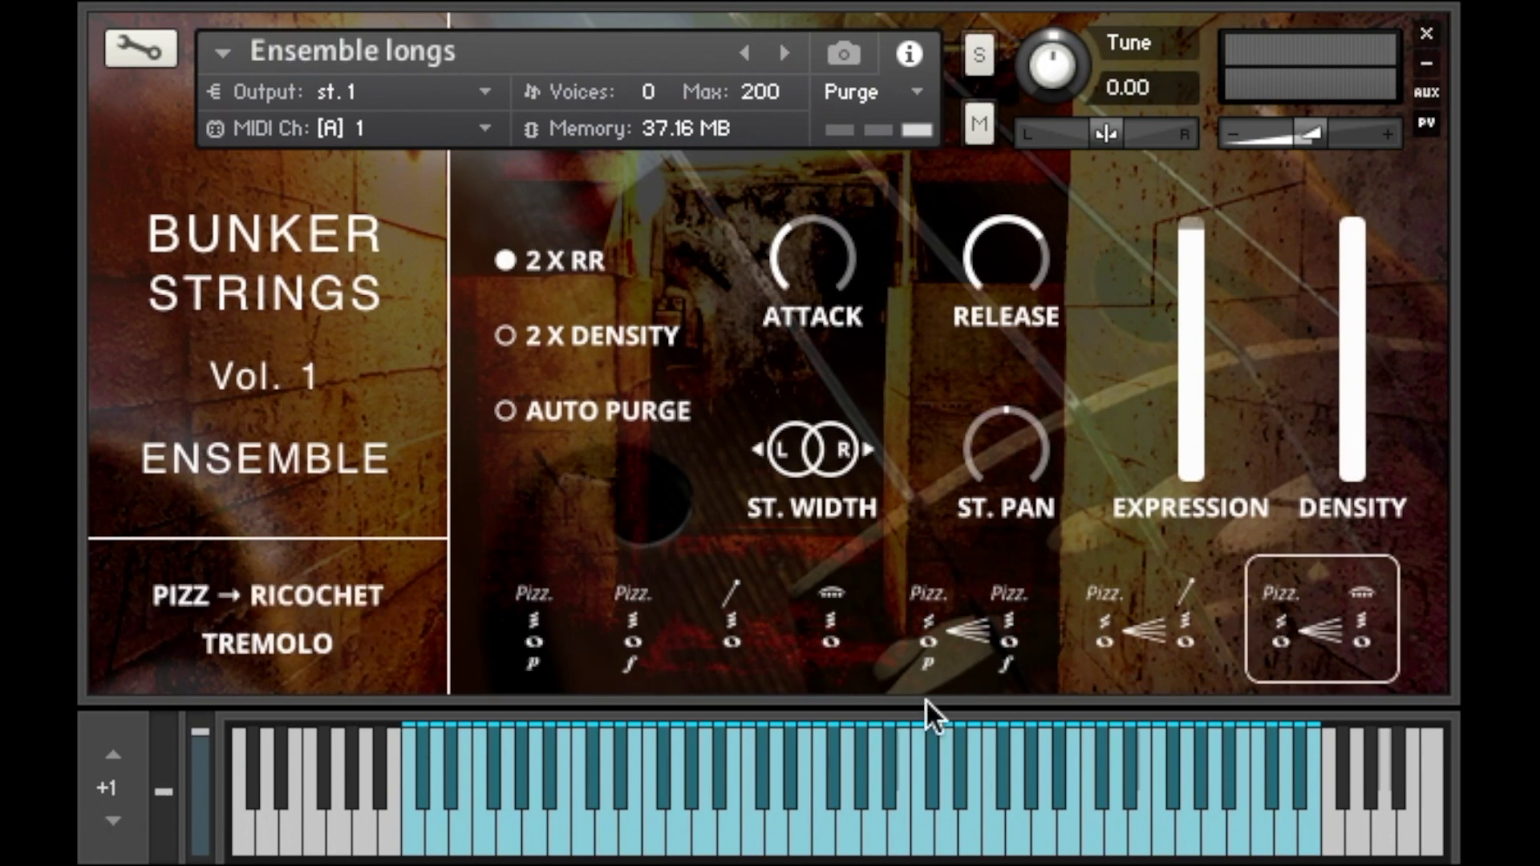
Shift the on-screen keyboard to octave +0 and switch through the articulations under Auto Purge, ending on Soft Pizz Tremolo
left_click(114, 822)
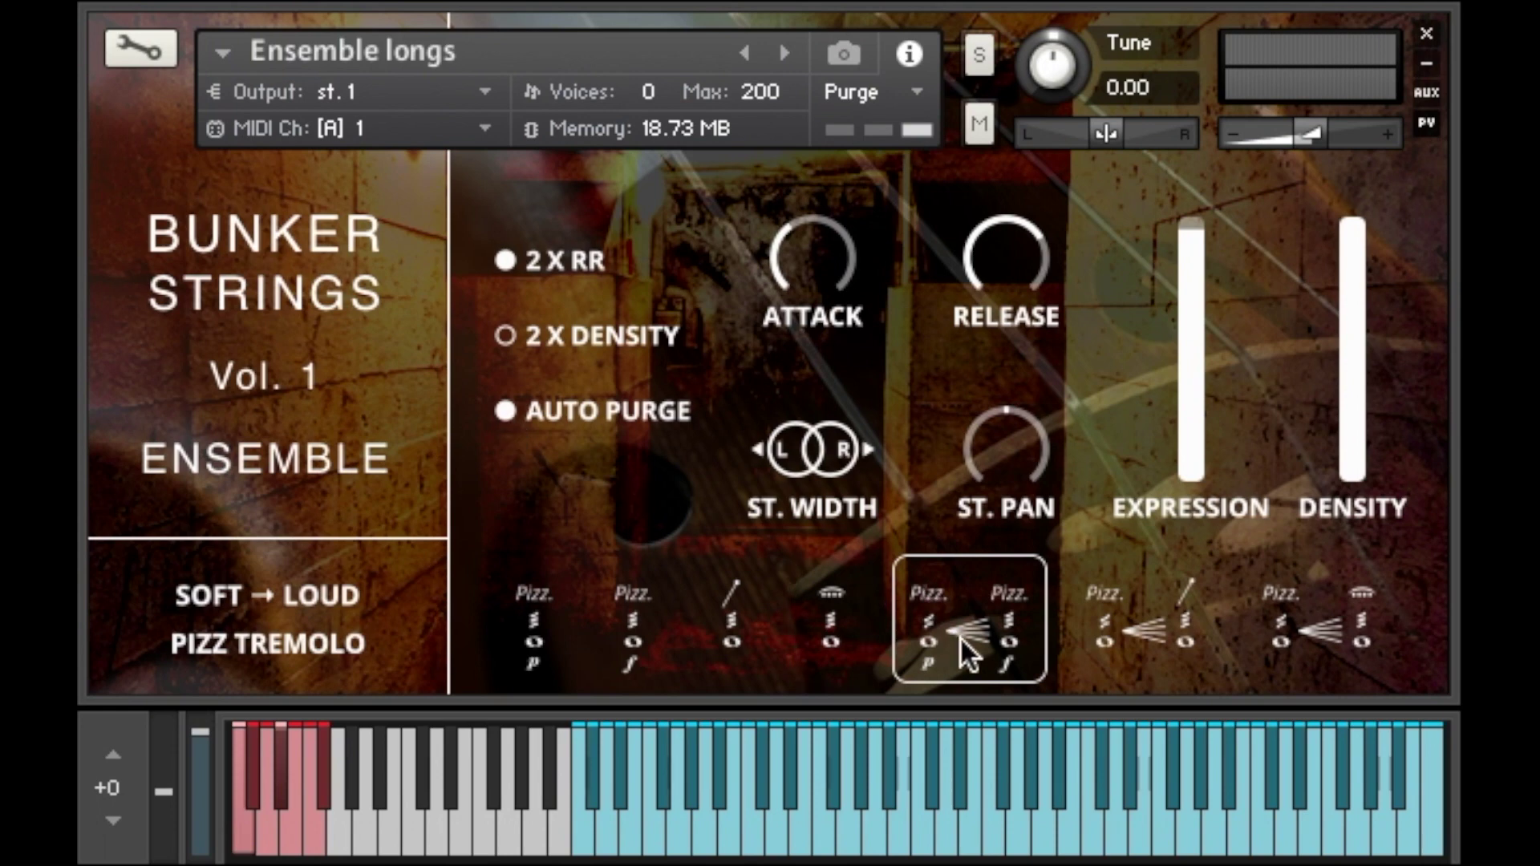
left_click(1166, 642)
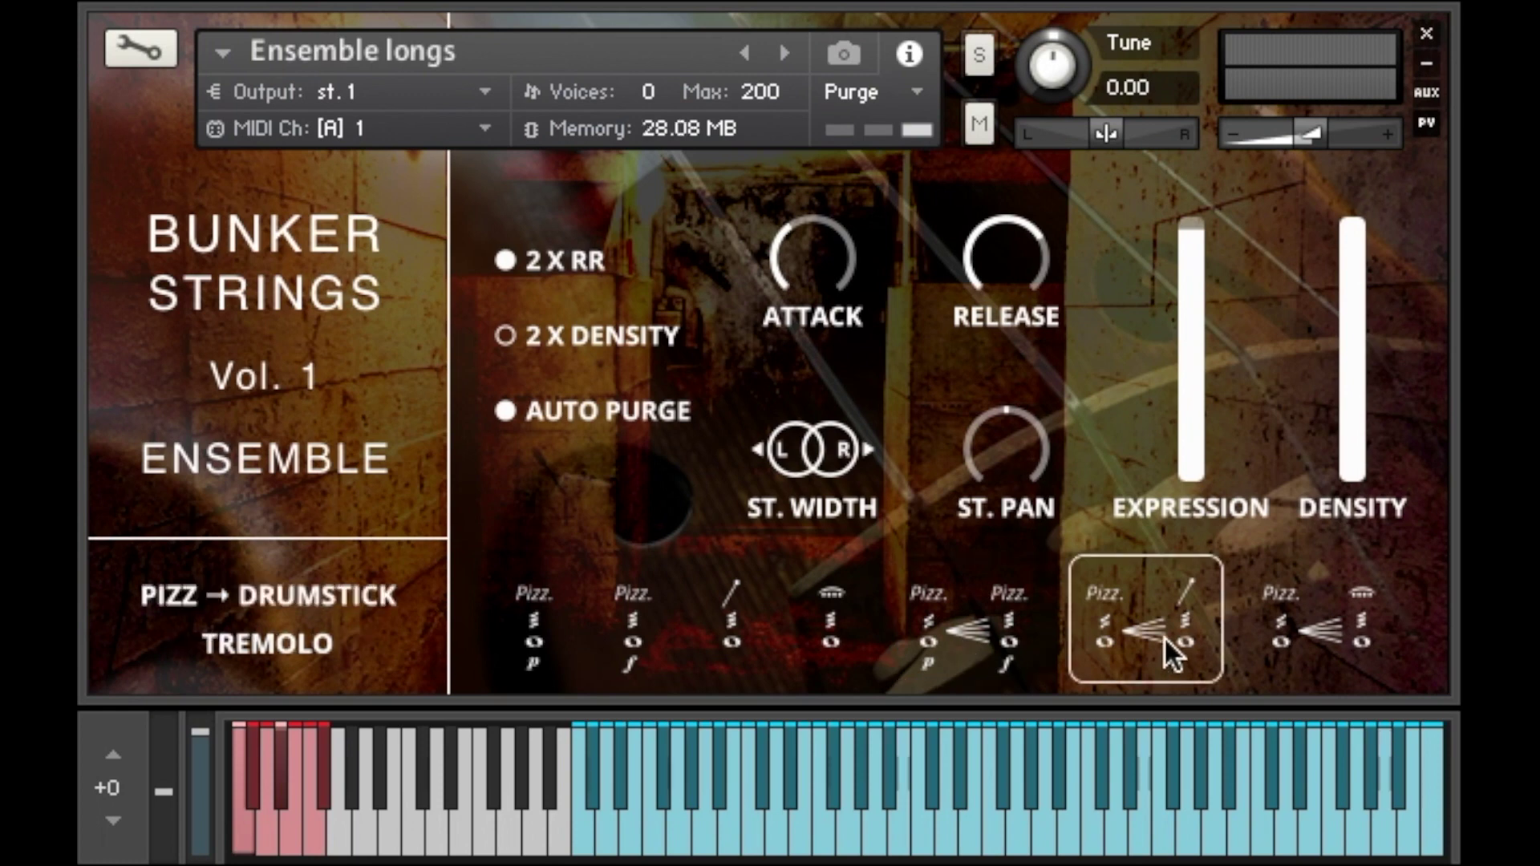
left_click(1314, 632)
left_click(839, 634)
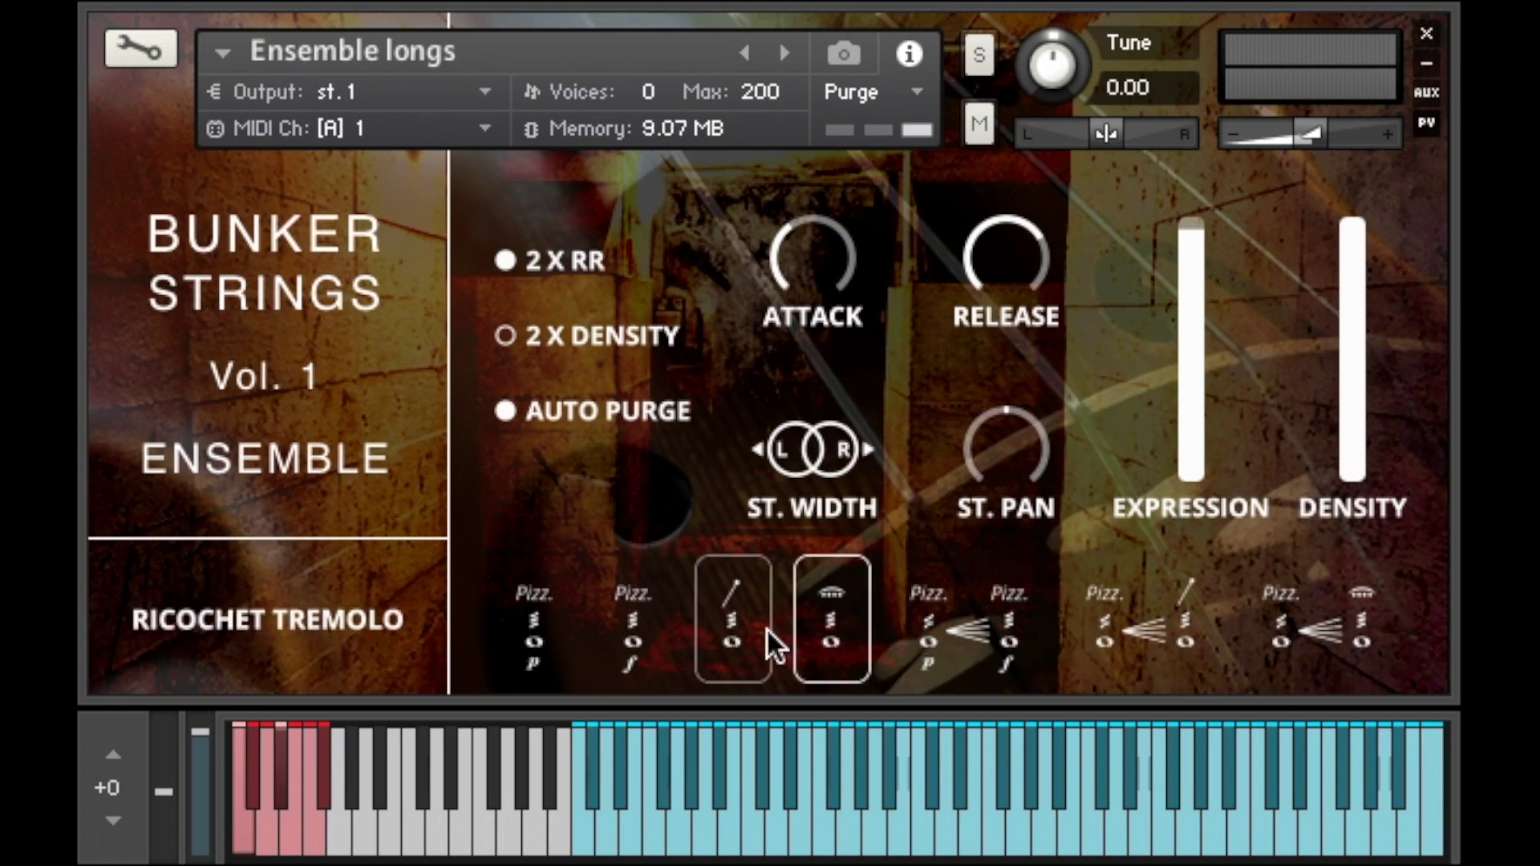
left_click(731, 642)
left_click(616, 636)
left_click(545, 635)
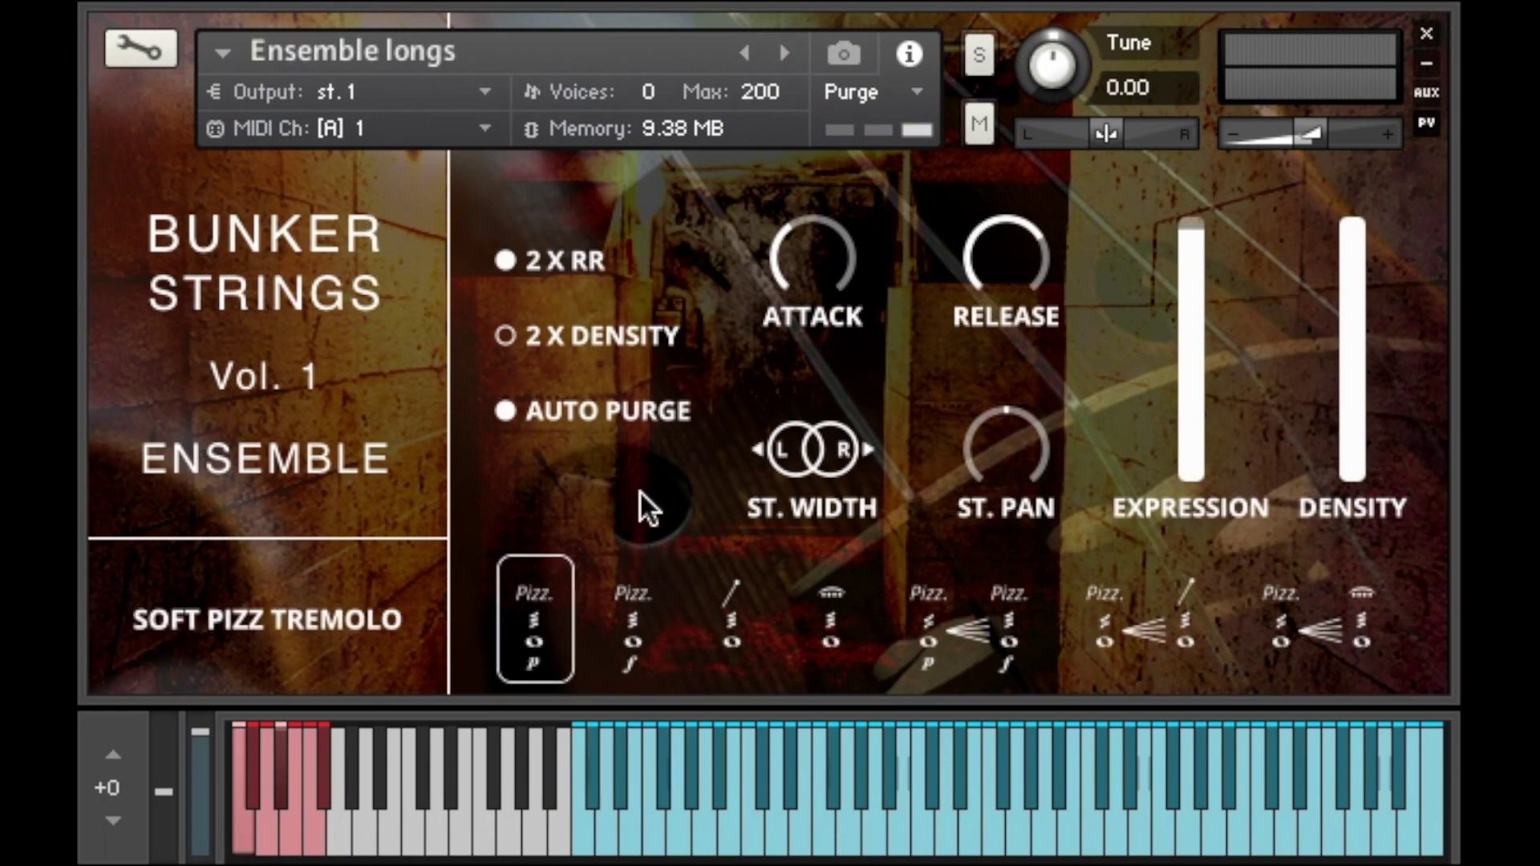
Turn off Auto Purge and switch through the ensemble articulations again, ending on Ricochet Tremolo
left_click(506, 410)
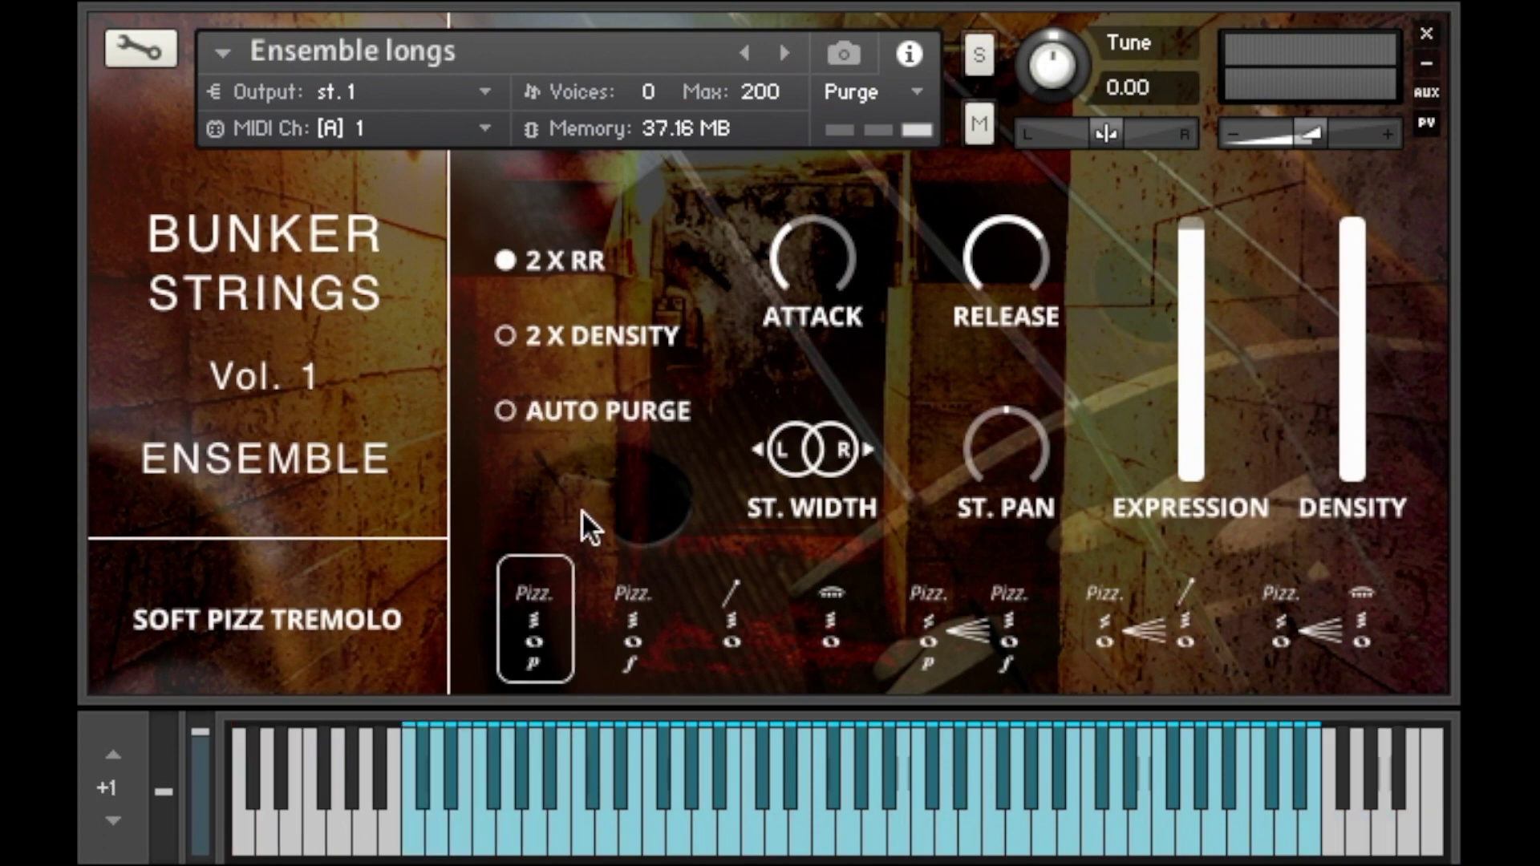
left_click(636, 632)
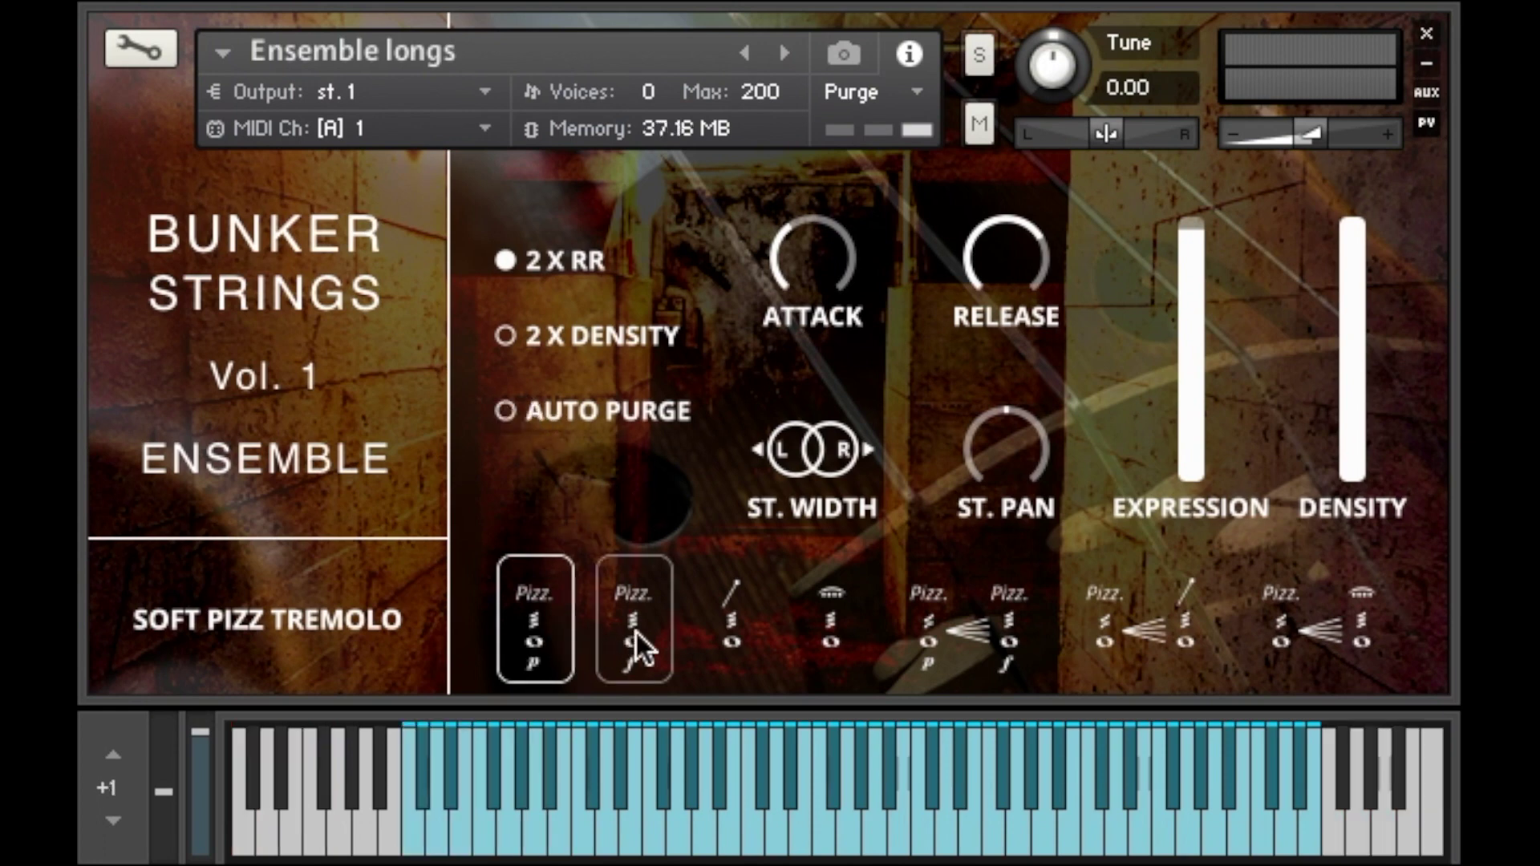
left_click(746, 641)
left_click(834, 647)
left_click(1005, 639)
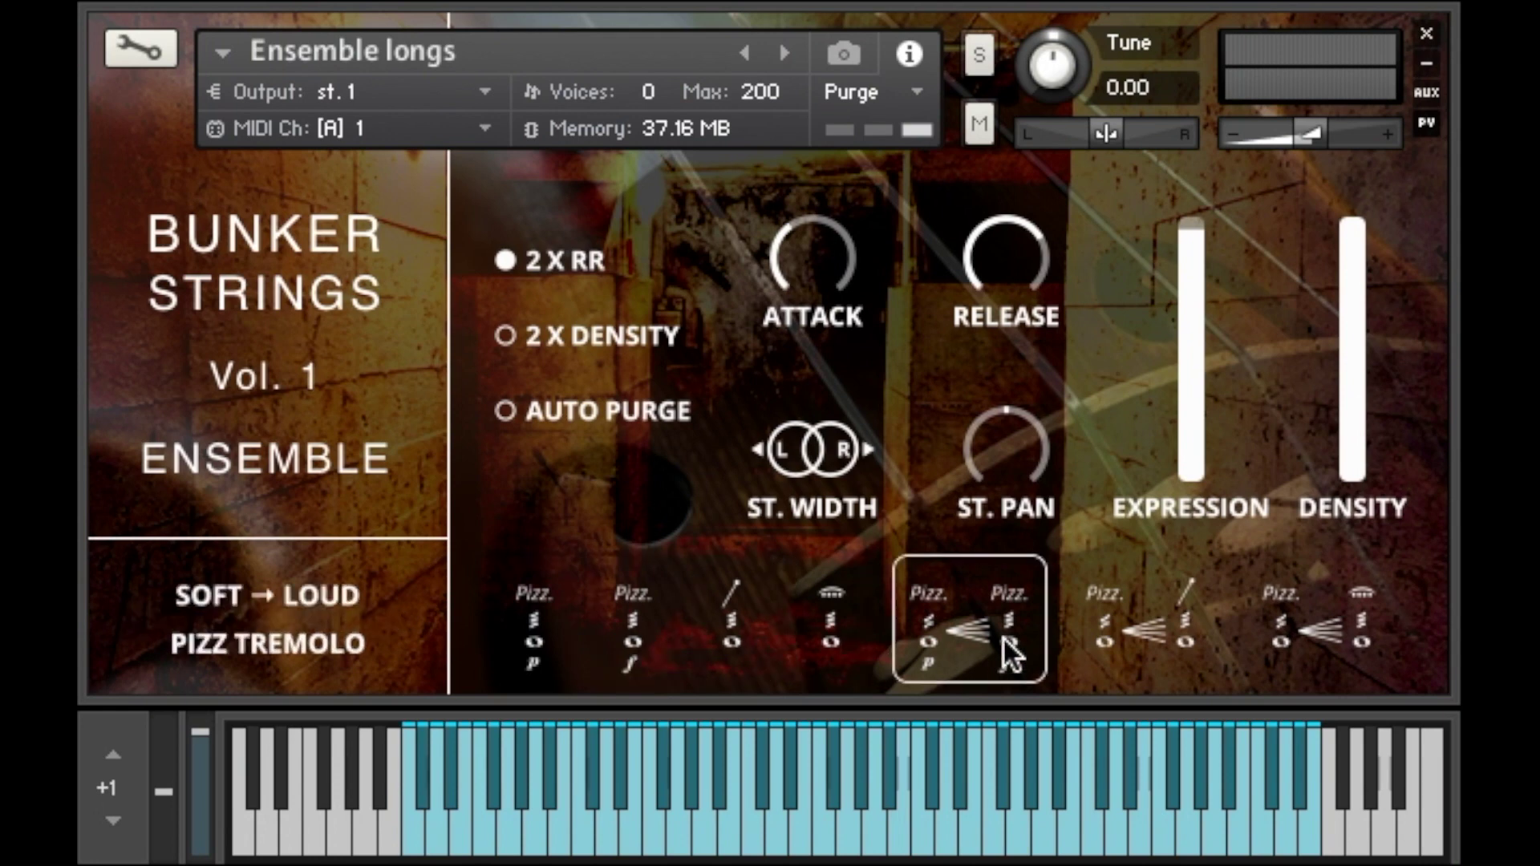
left_click(1170, 651)
left_click(555, 628)
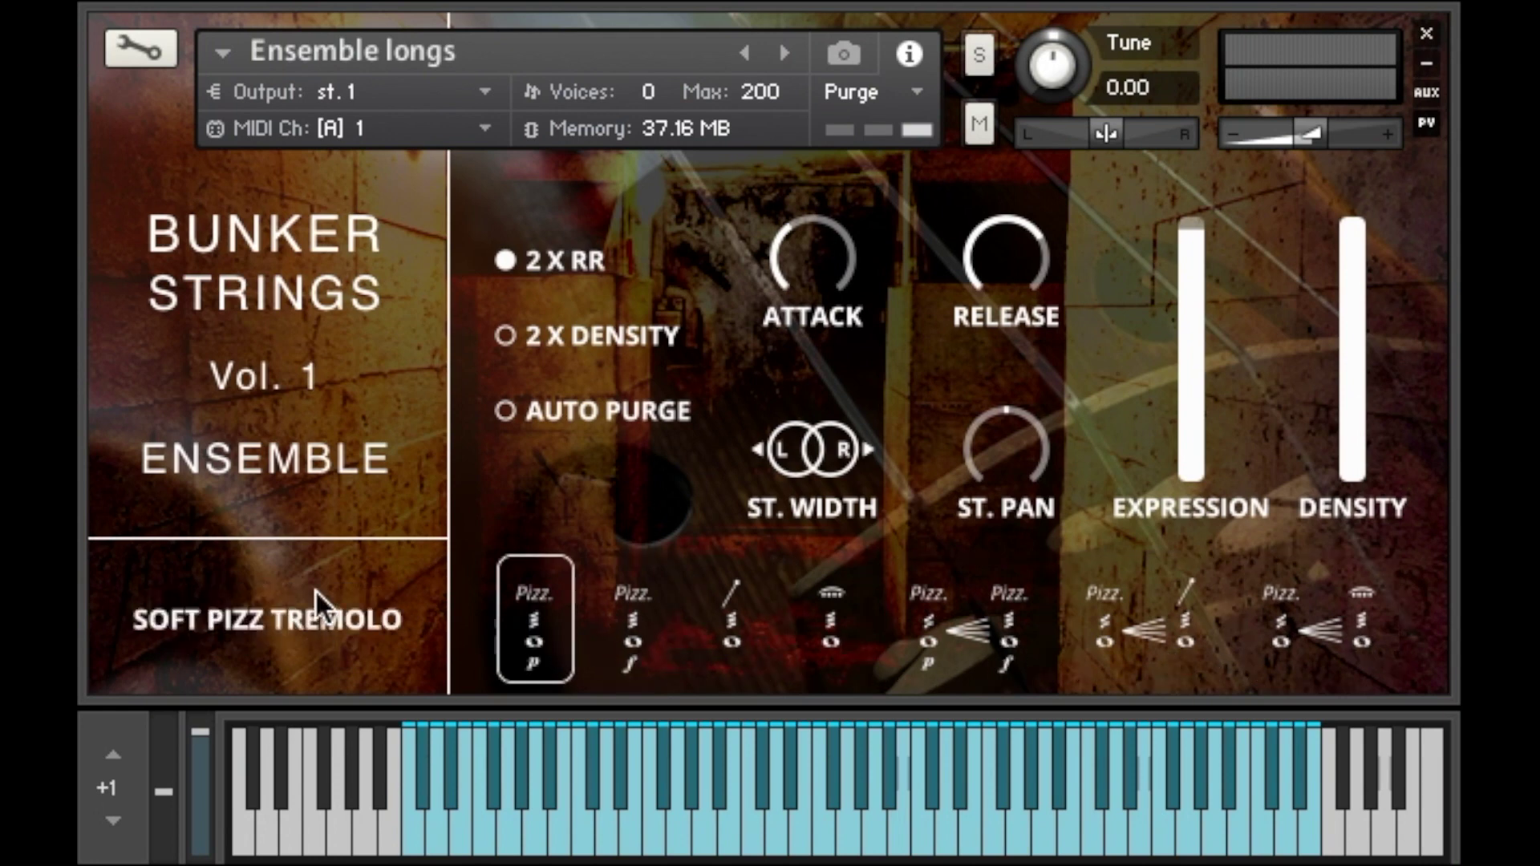
left_click(632, 634)
left_click(732, 634)
left_click(831, 634)
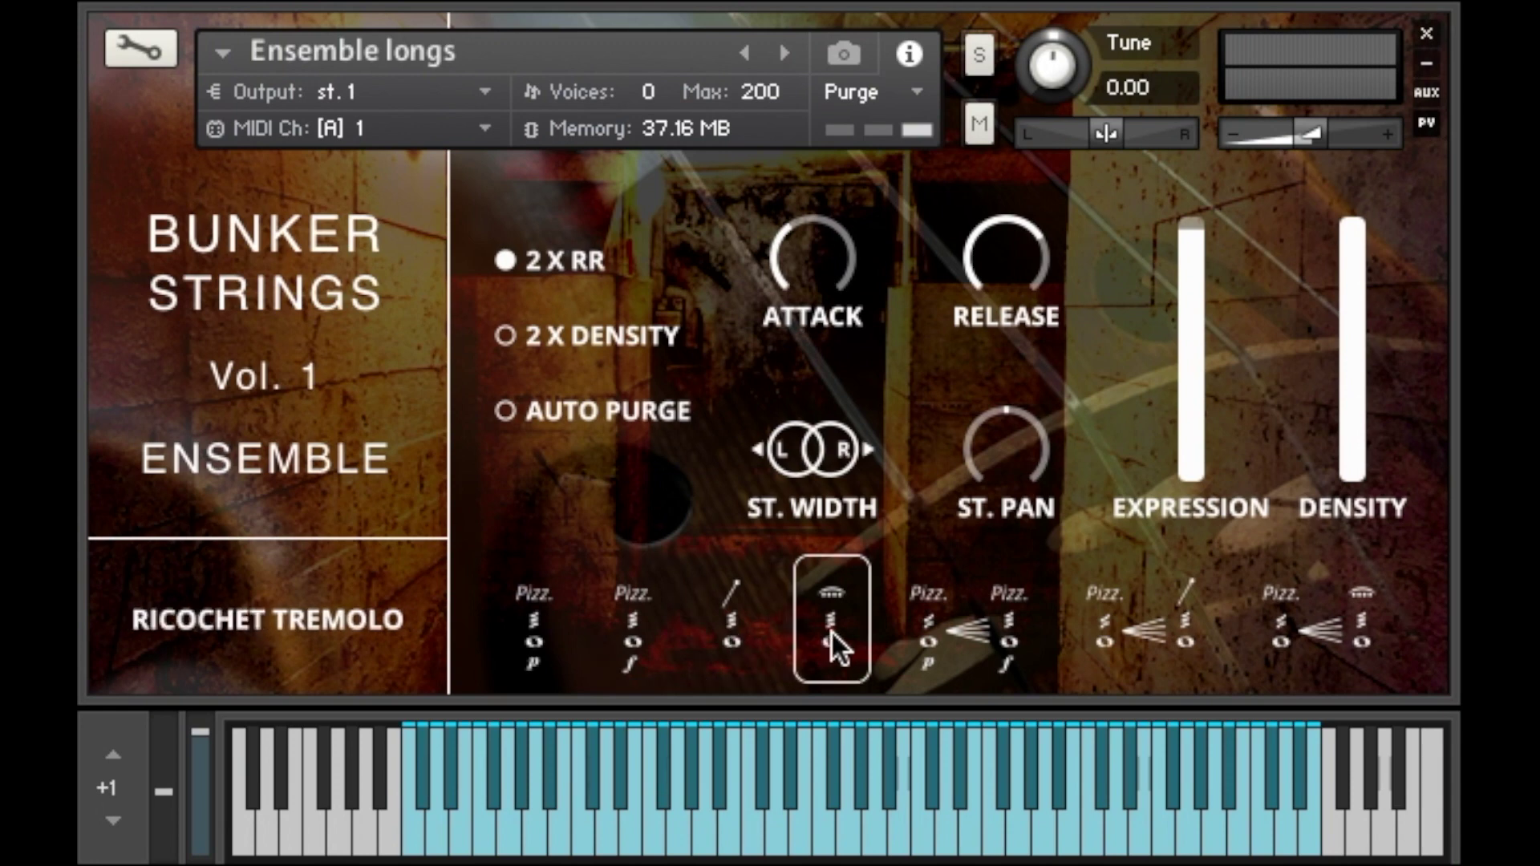
Audition all seven Ensemble longs articulations in order, from Soft Pizz Tremolo to Pizz → Ricochet Tremolo
left_click(535, 617)
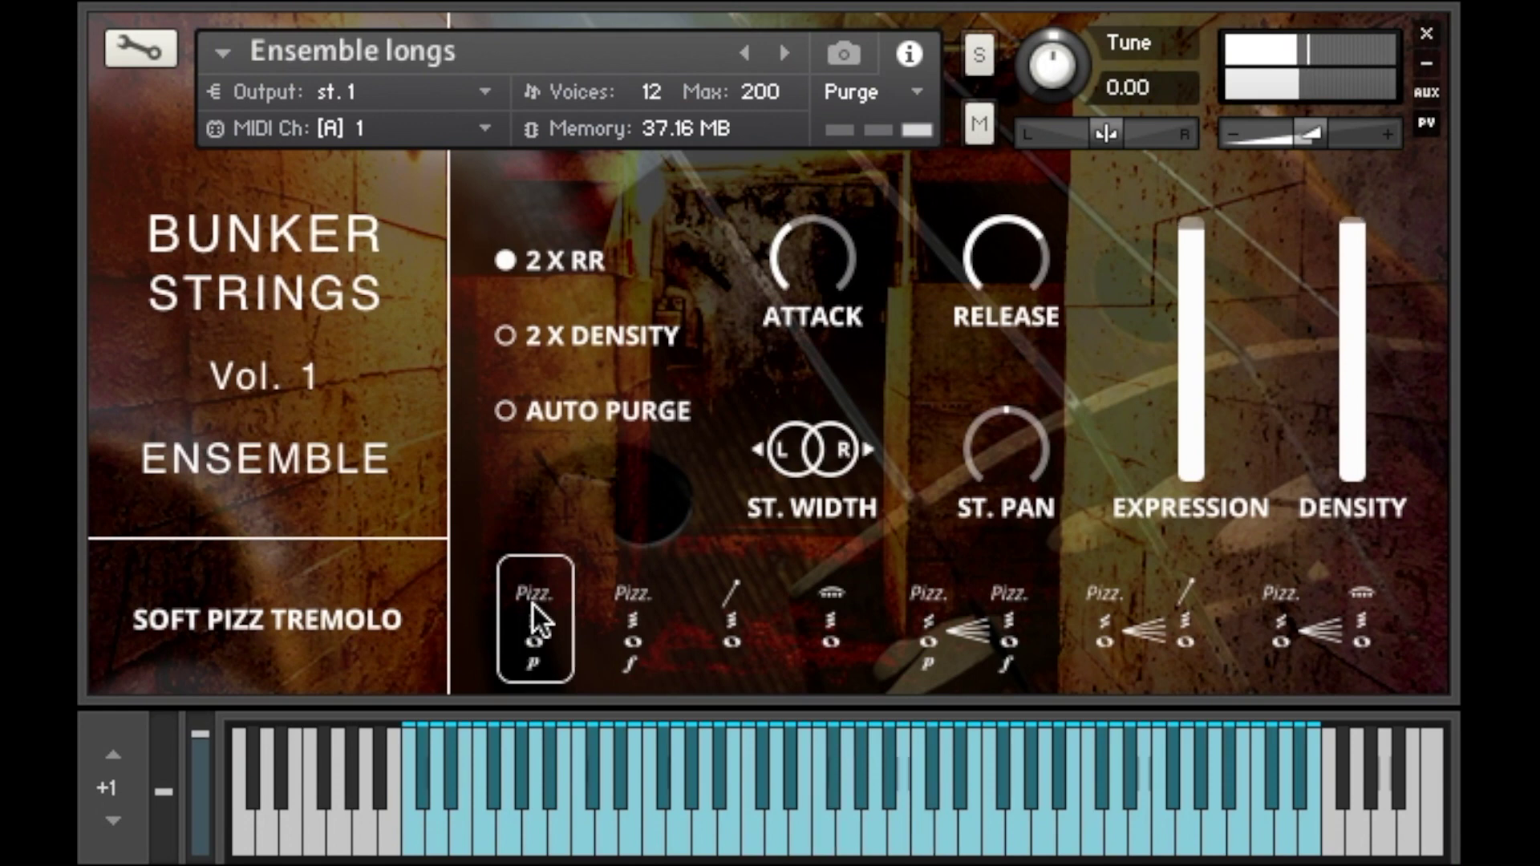
left_click(632, 624)
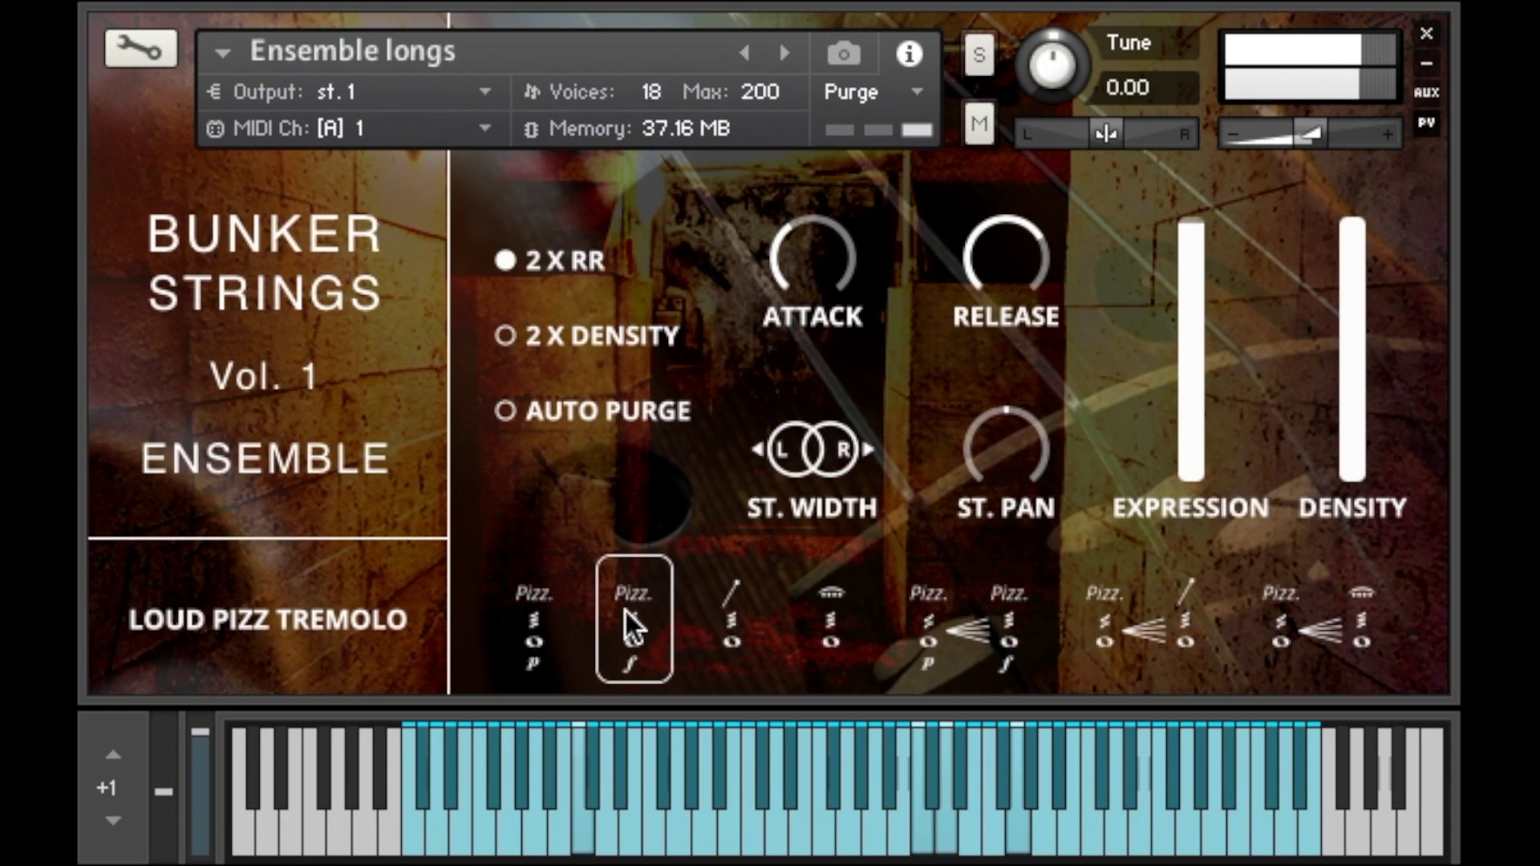
left_click(720, 624)
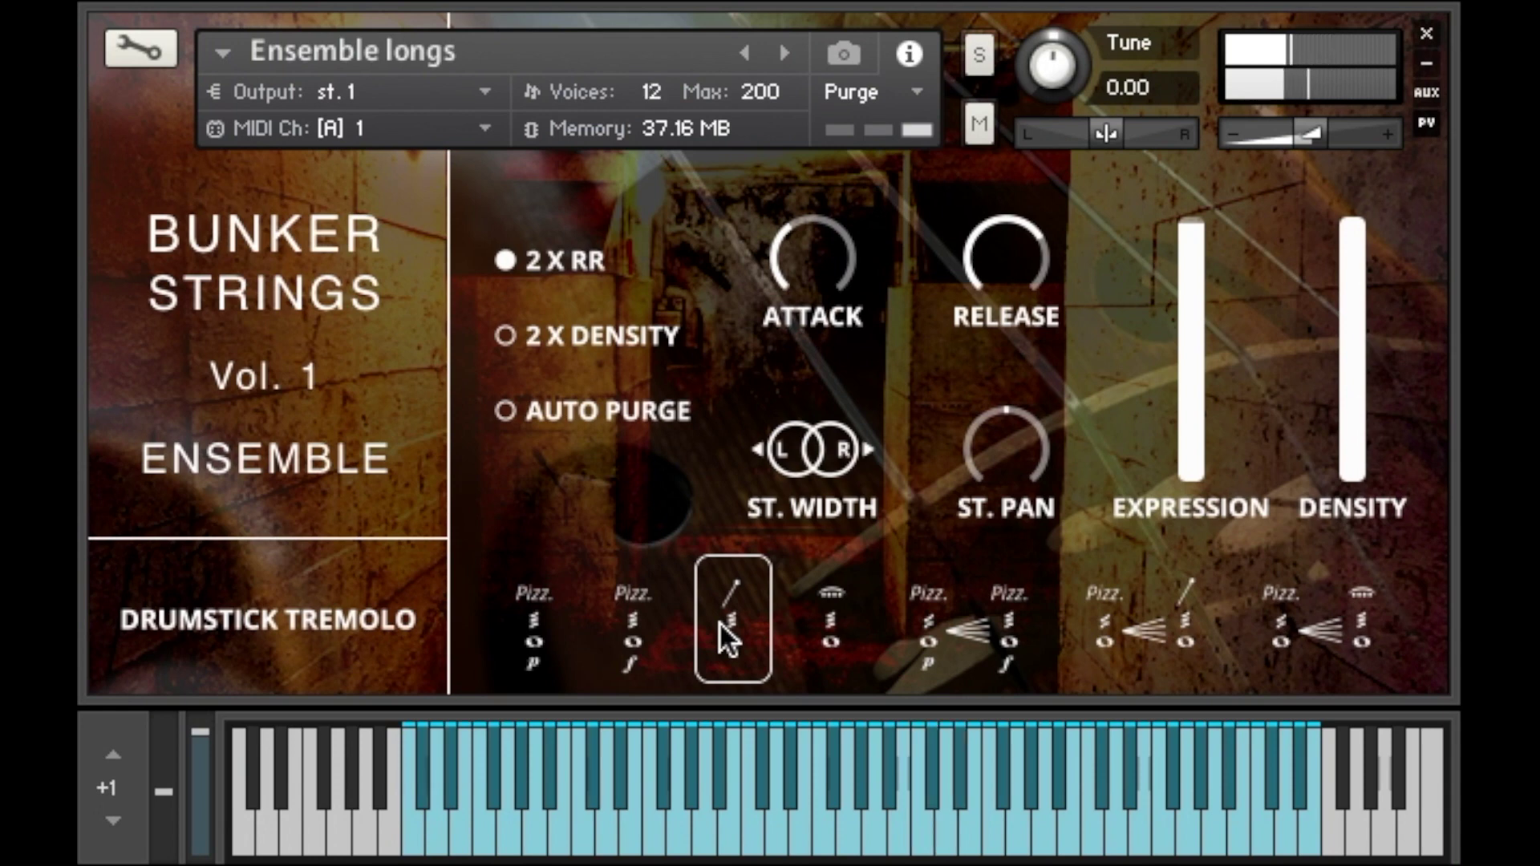
left_click(822, 635)
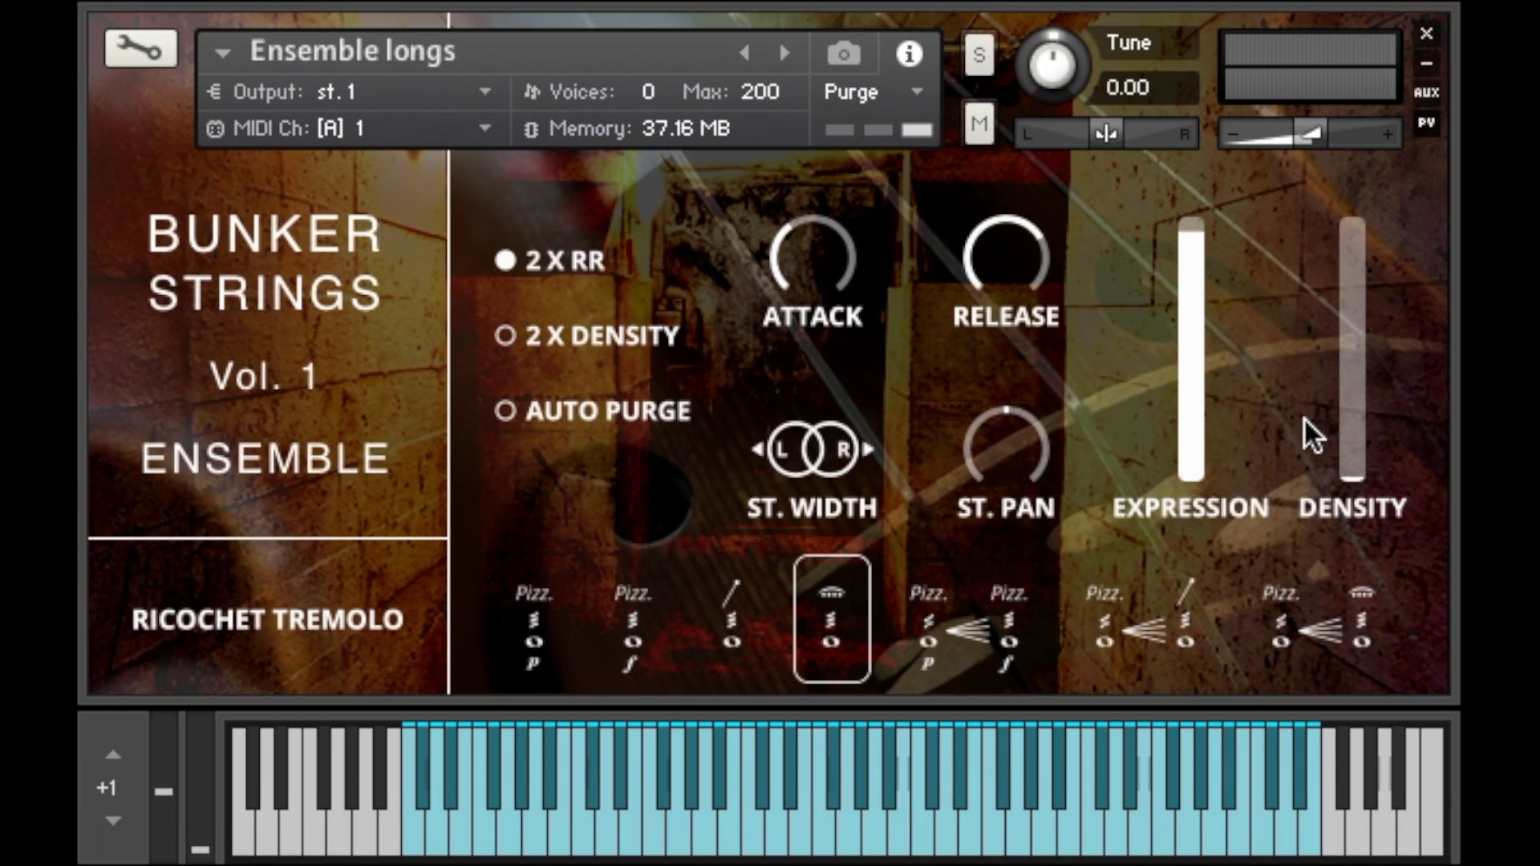
left_click(993, 622)
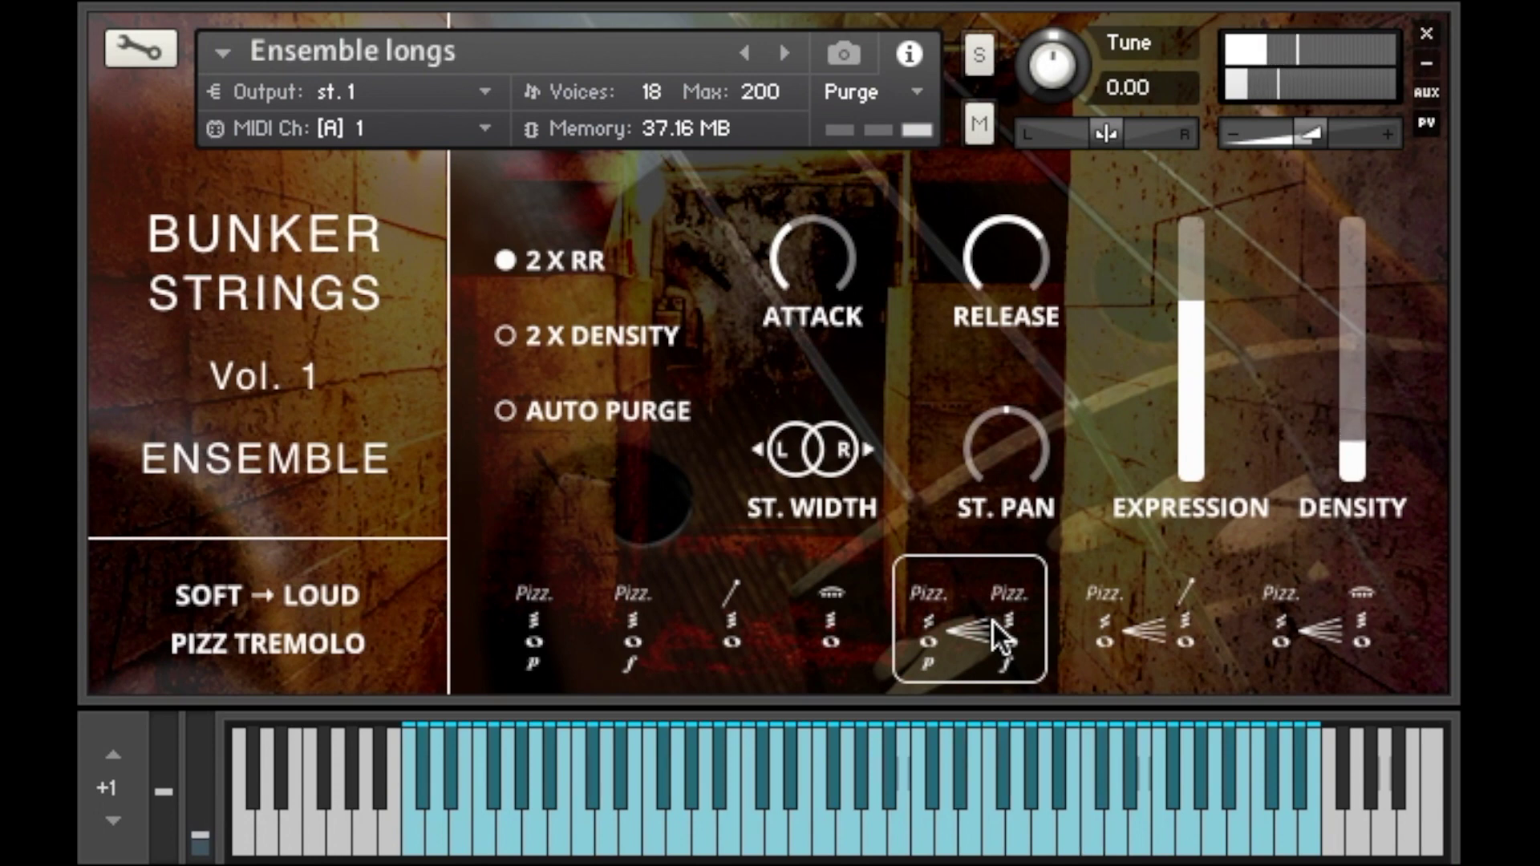
left_click(1184, 653)
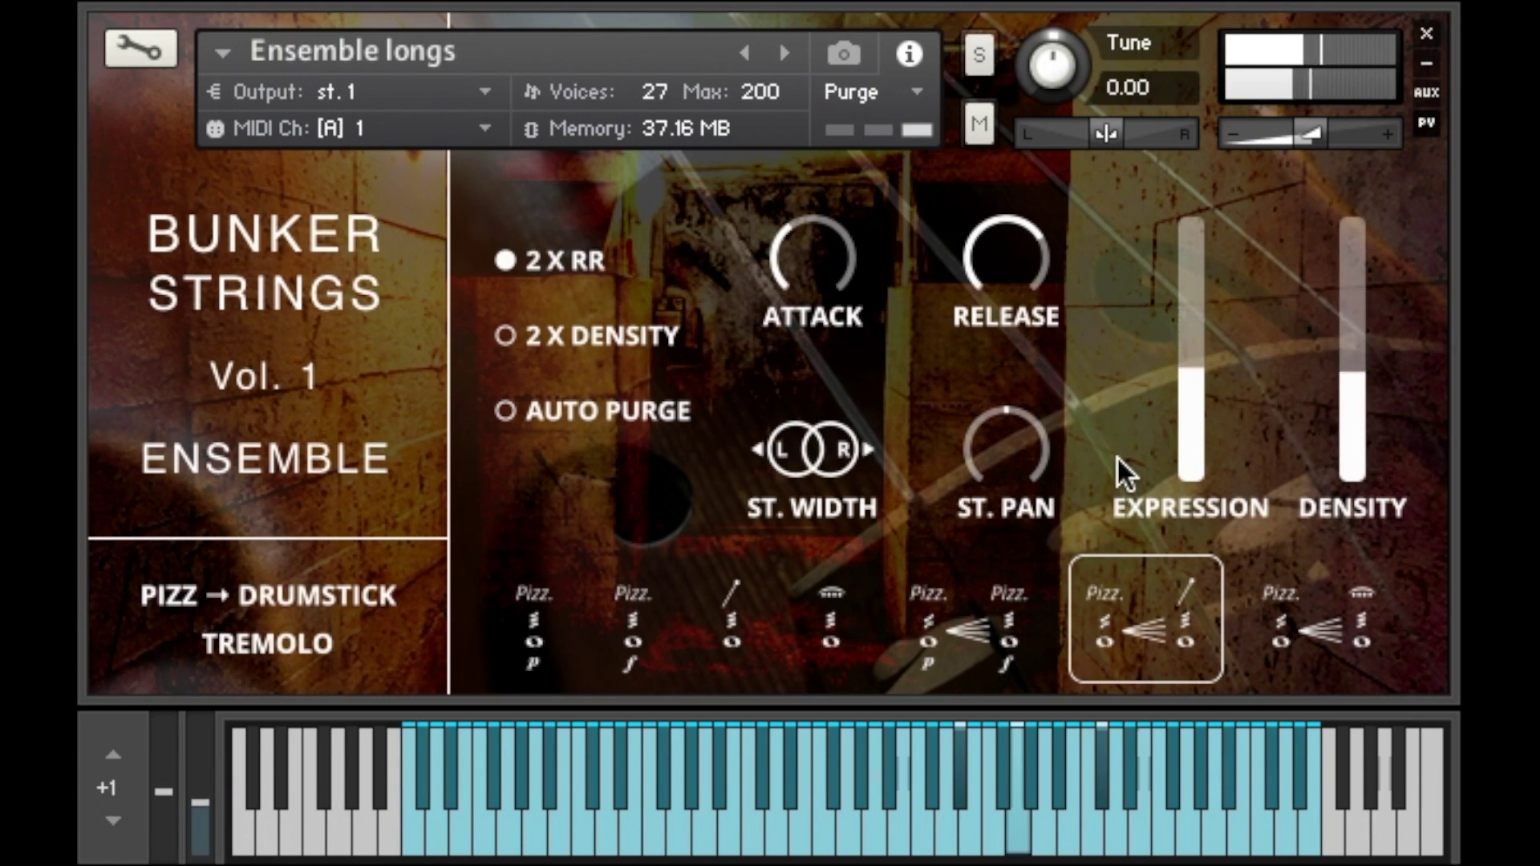
left_click(1338, 608)
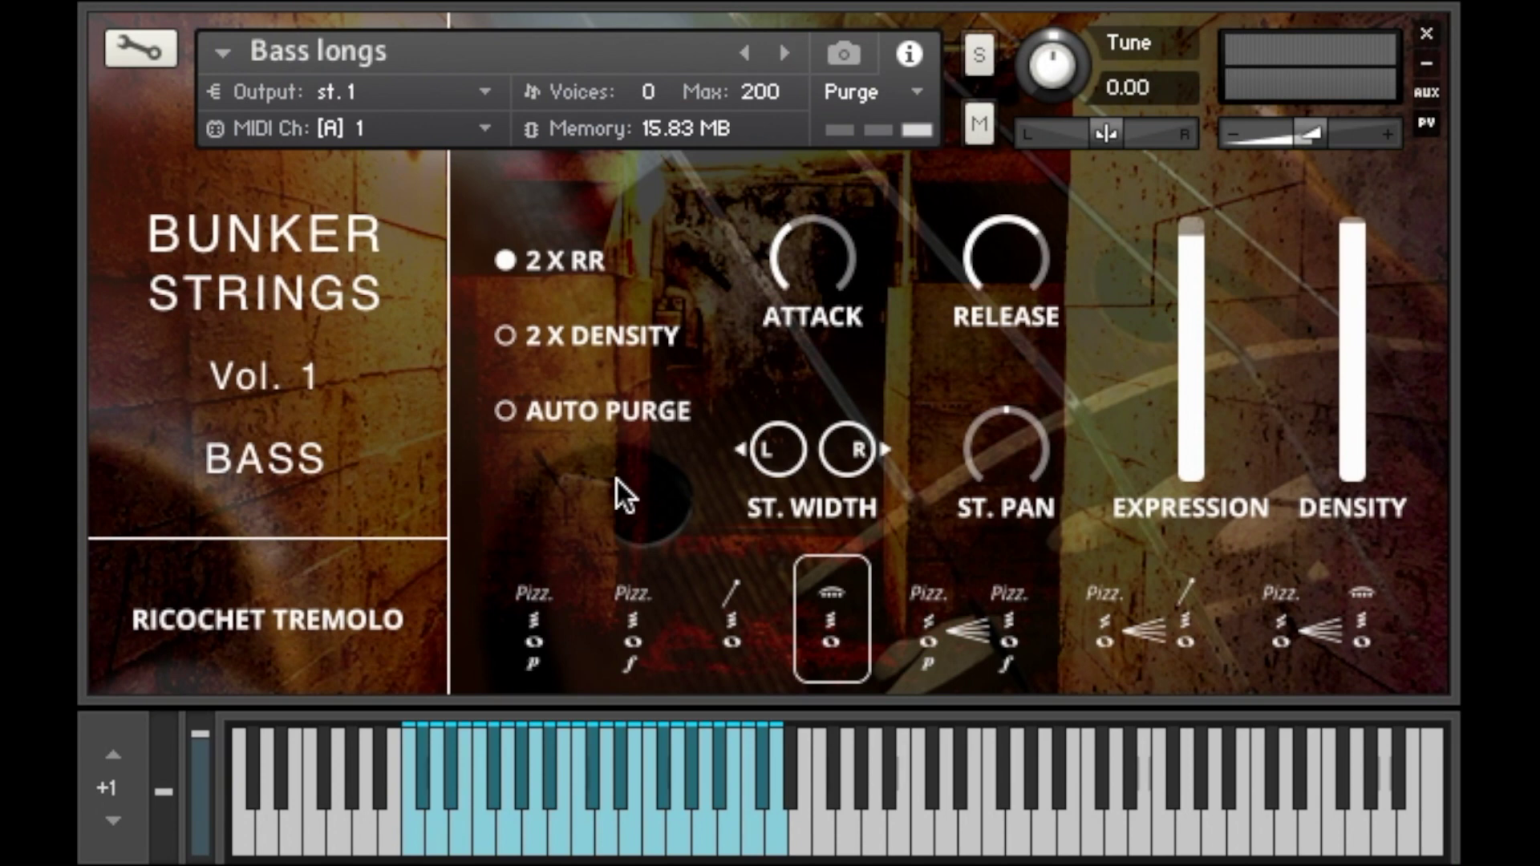
Compare 2 X RR with 2 X Density on the Bass longs patch, keep 2 X Density, and select Pizz → Ricochet Tremolo
left_click(512, 335)
left_click(507, 261)
left_click(508, 333)
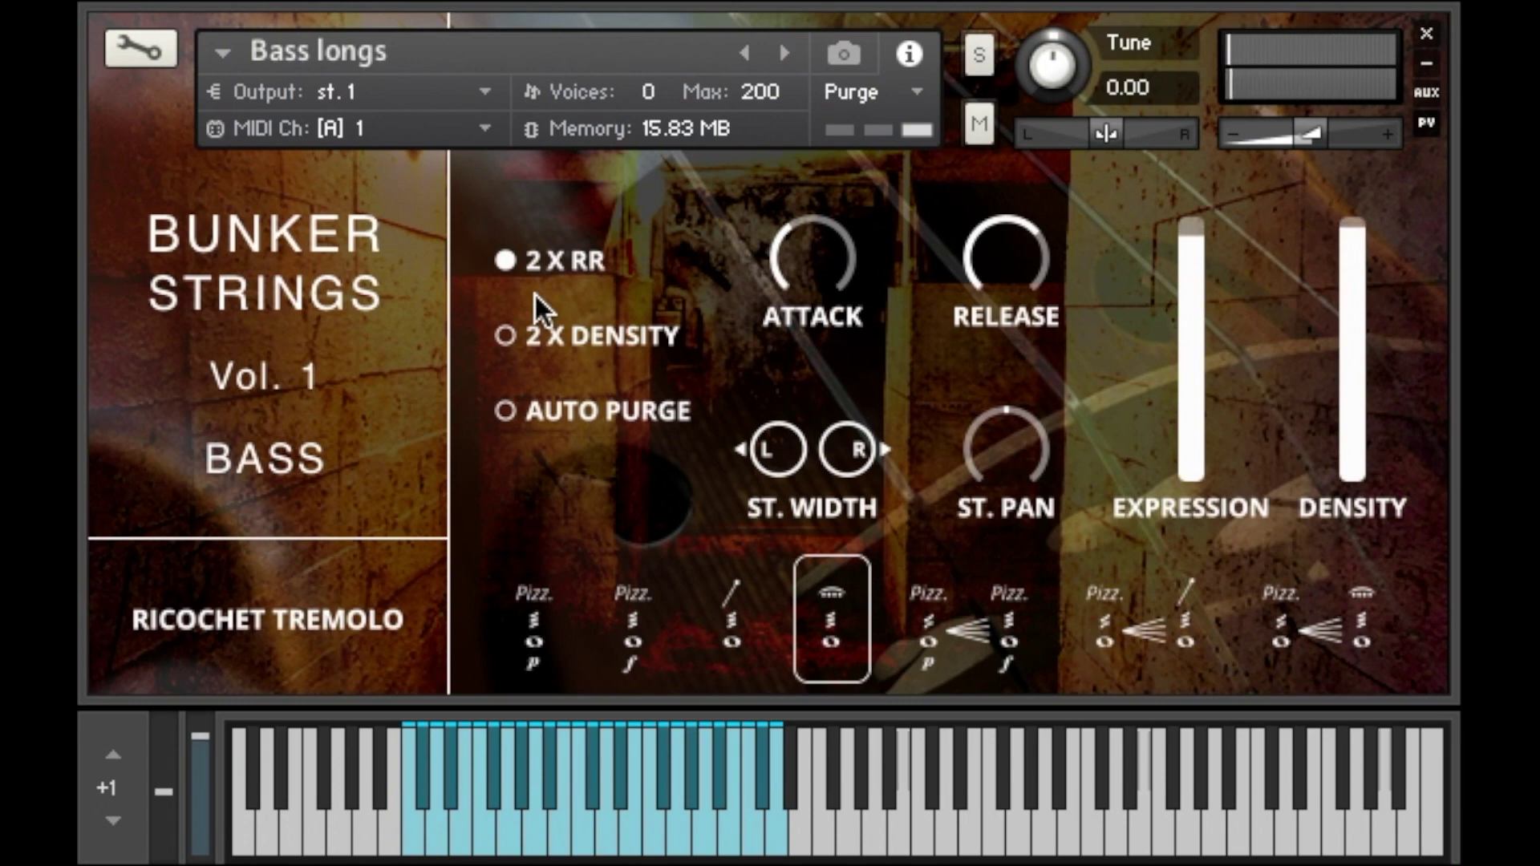
left_click(506, 337)
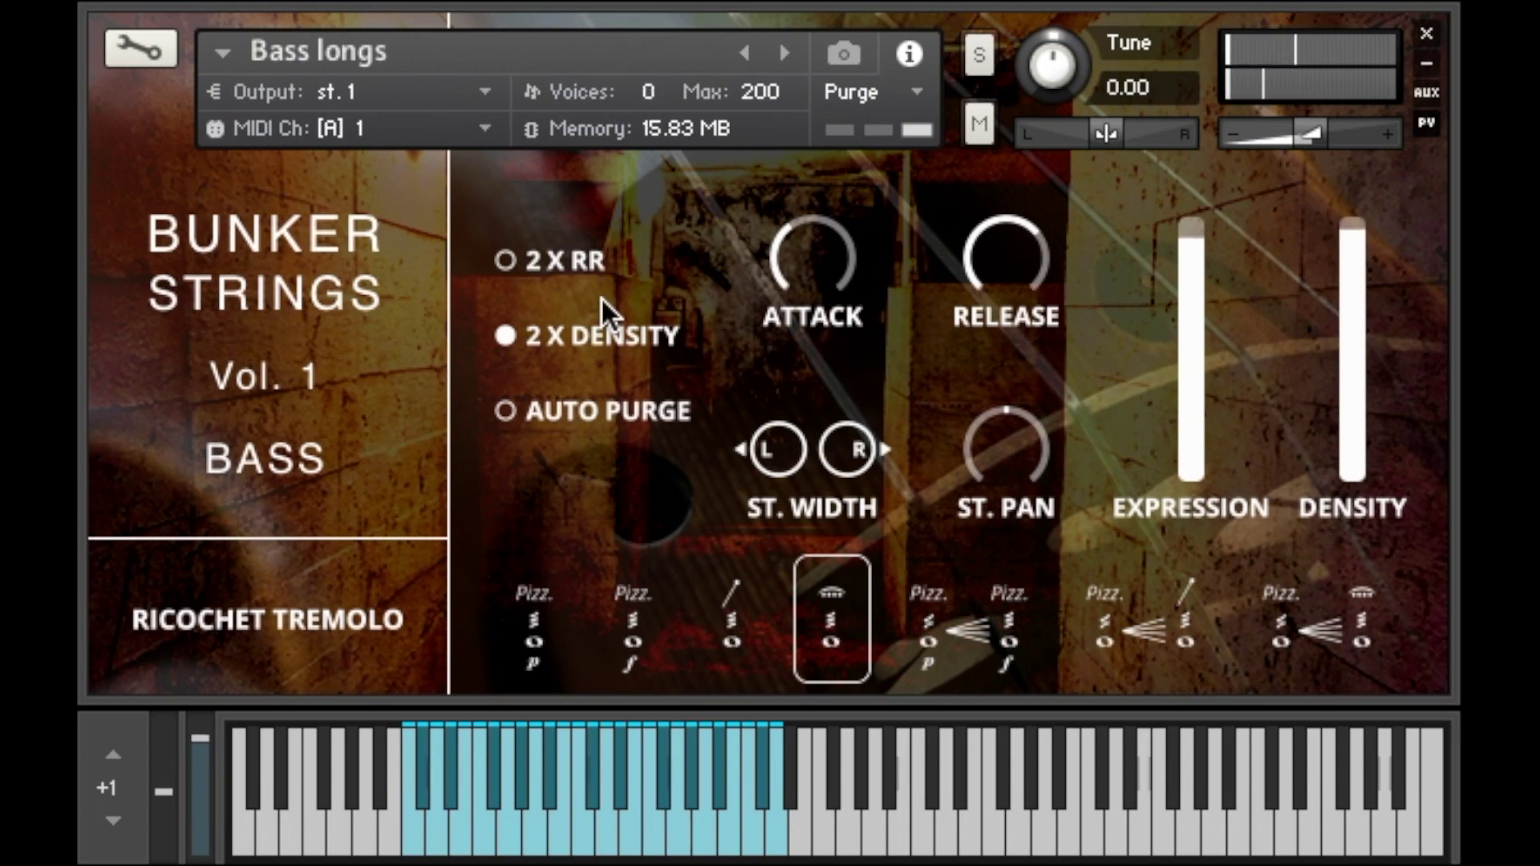
left_click(508, 265)
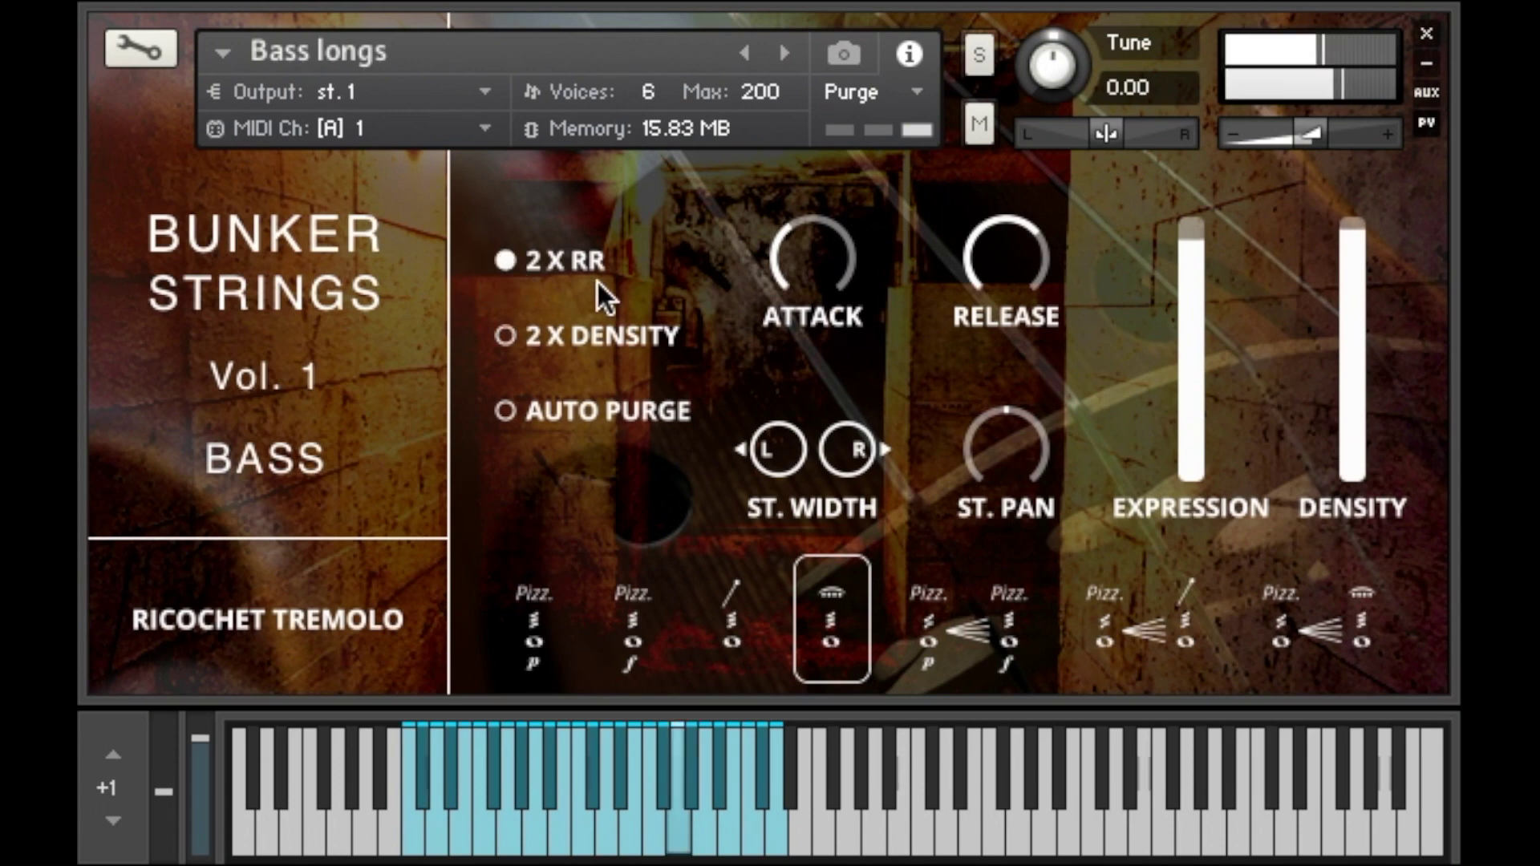
left_click(504, 335)
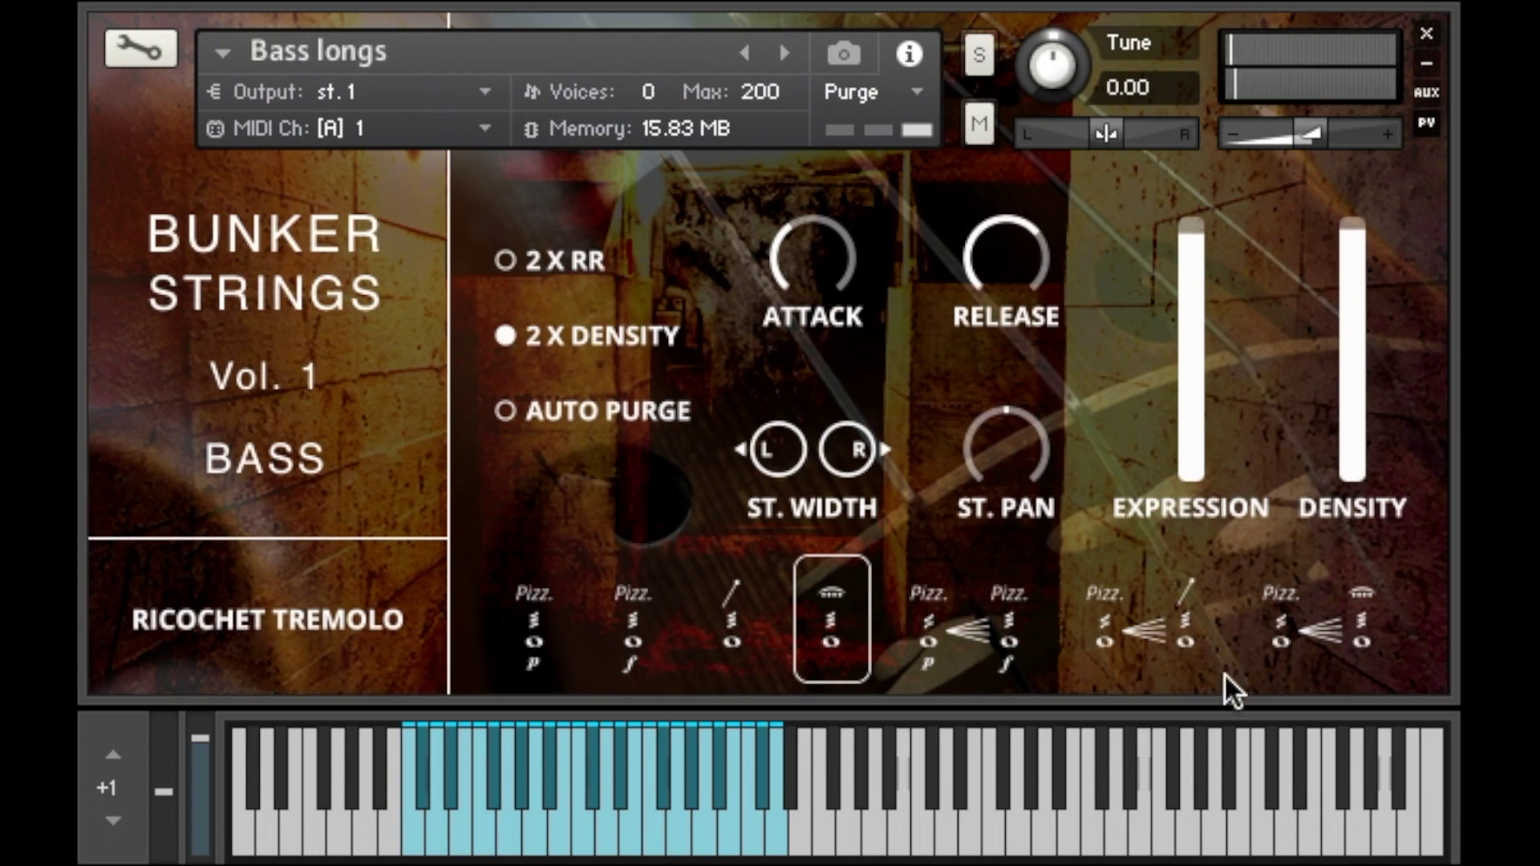
left_click(1331, 614)
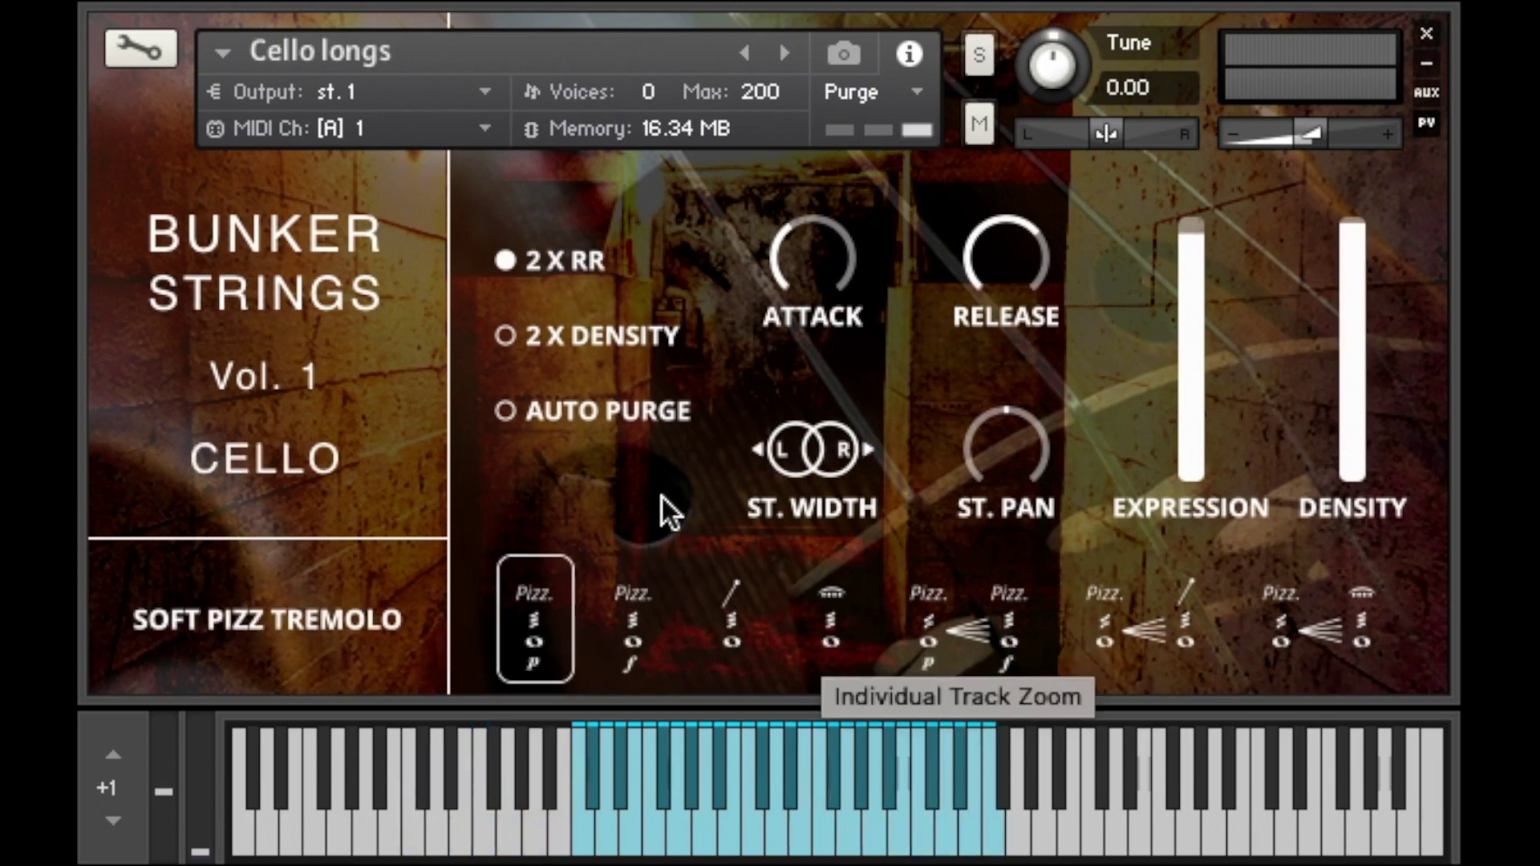
Adjust the attack of the Cello longs patch to 61.6 ms
mouse_move(819, 265)
left_click_drag(819, 265, 873, 271)
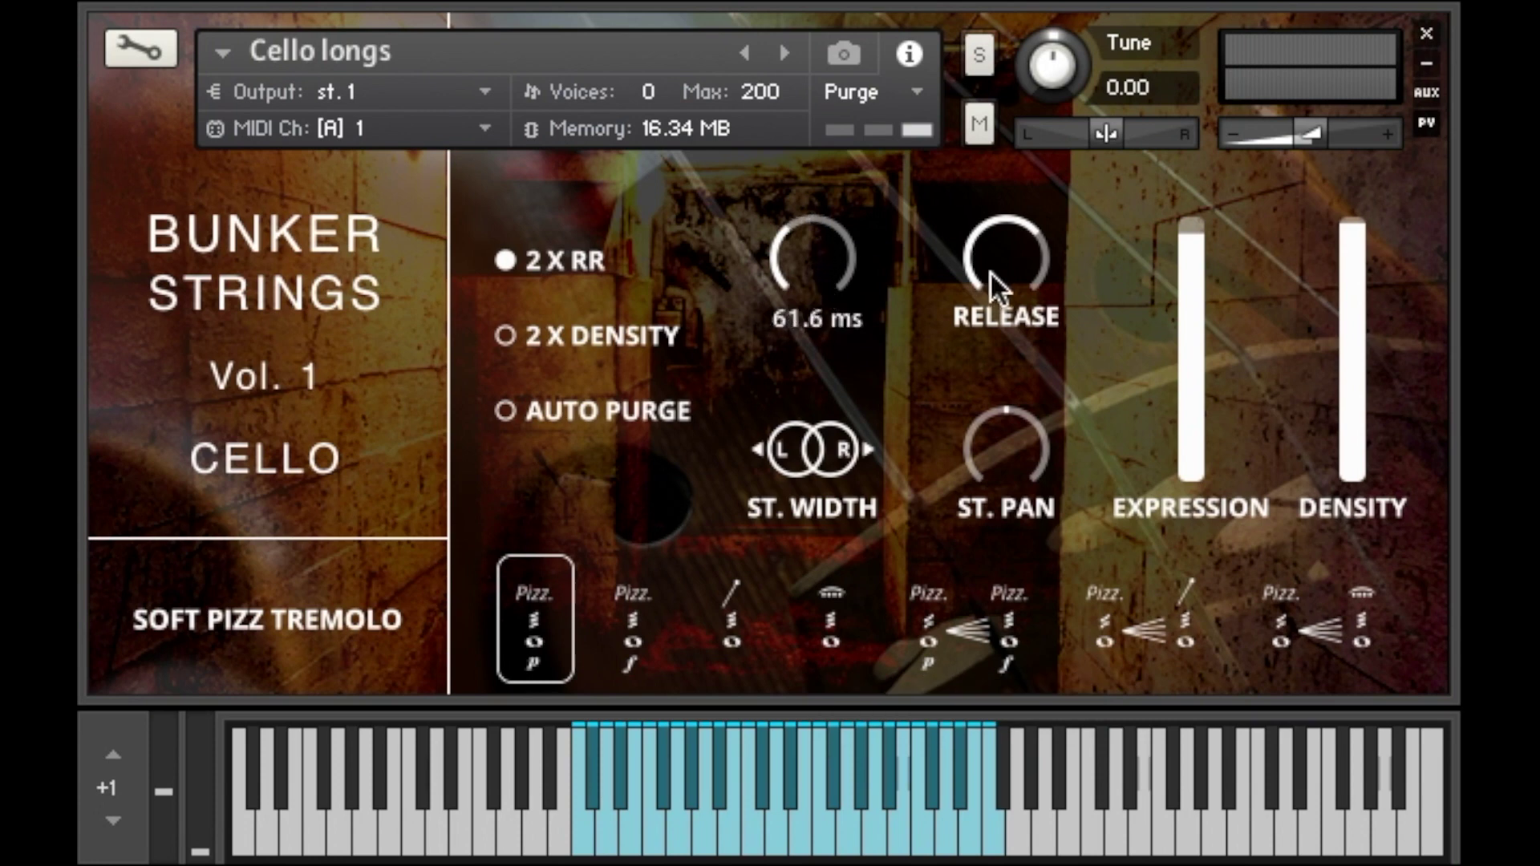
Narrow the cello's stereo width completely, widen it to 100, and reset it to its default
left_click(818, 457)
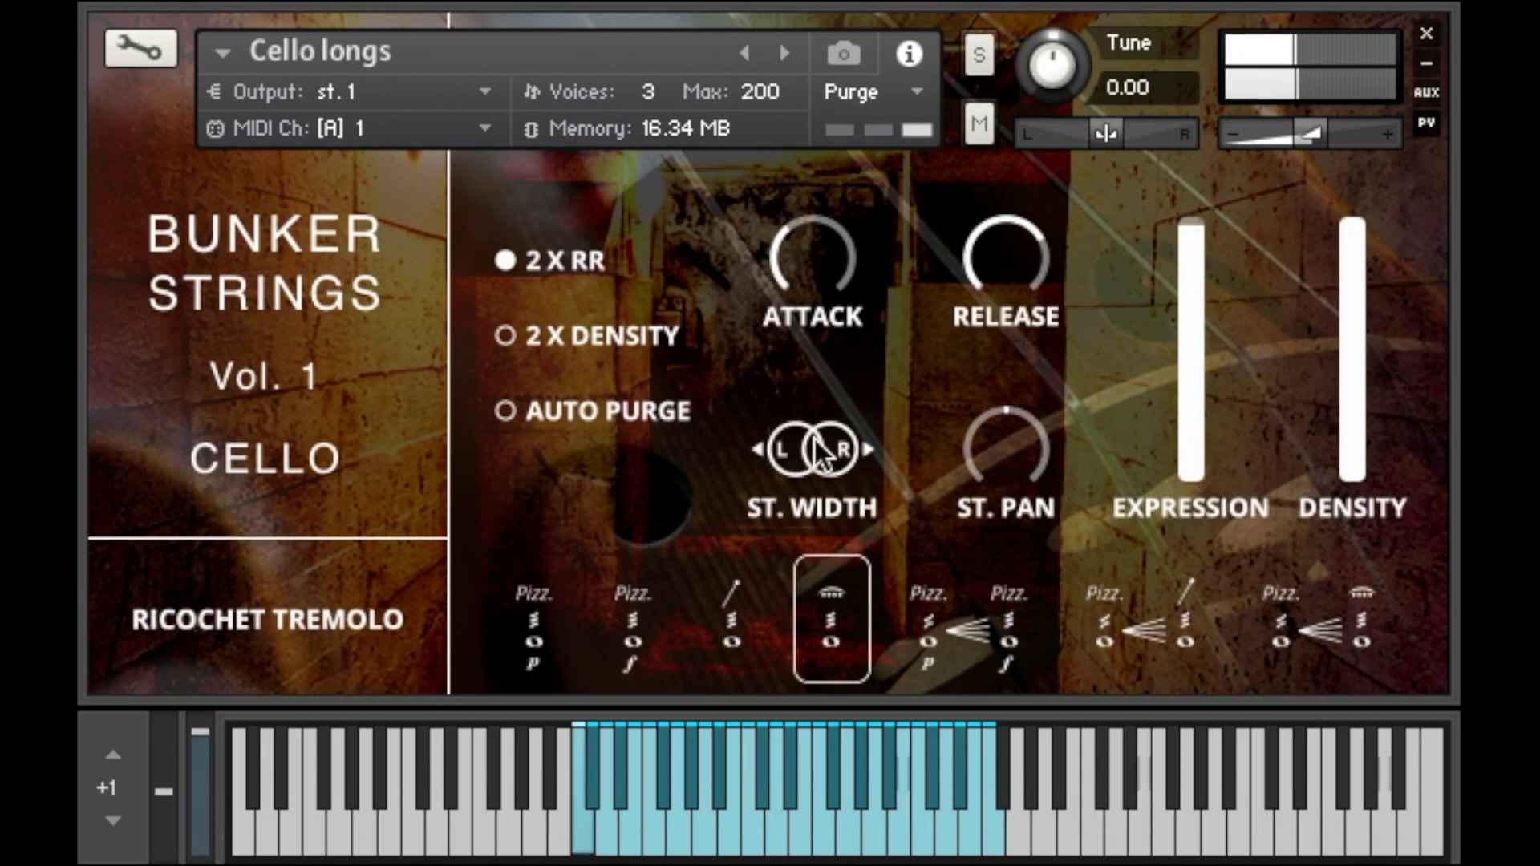
left_click_drag(814, 439, 808, 577)
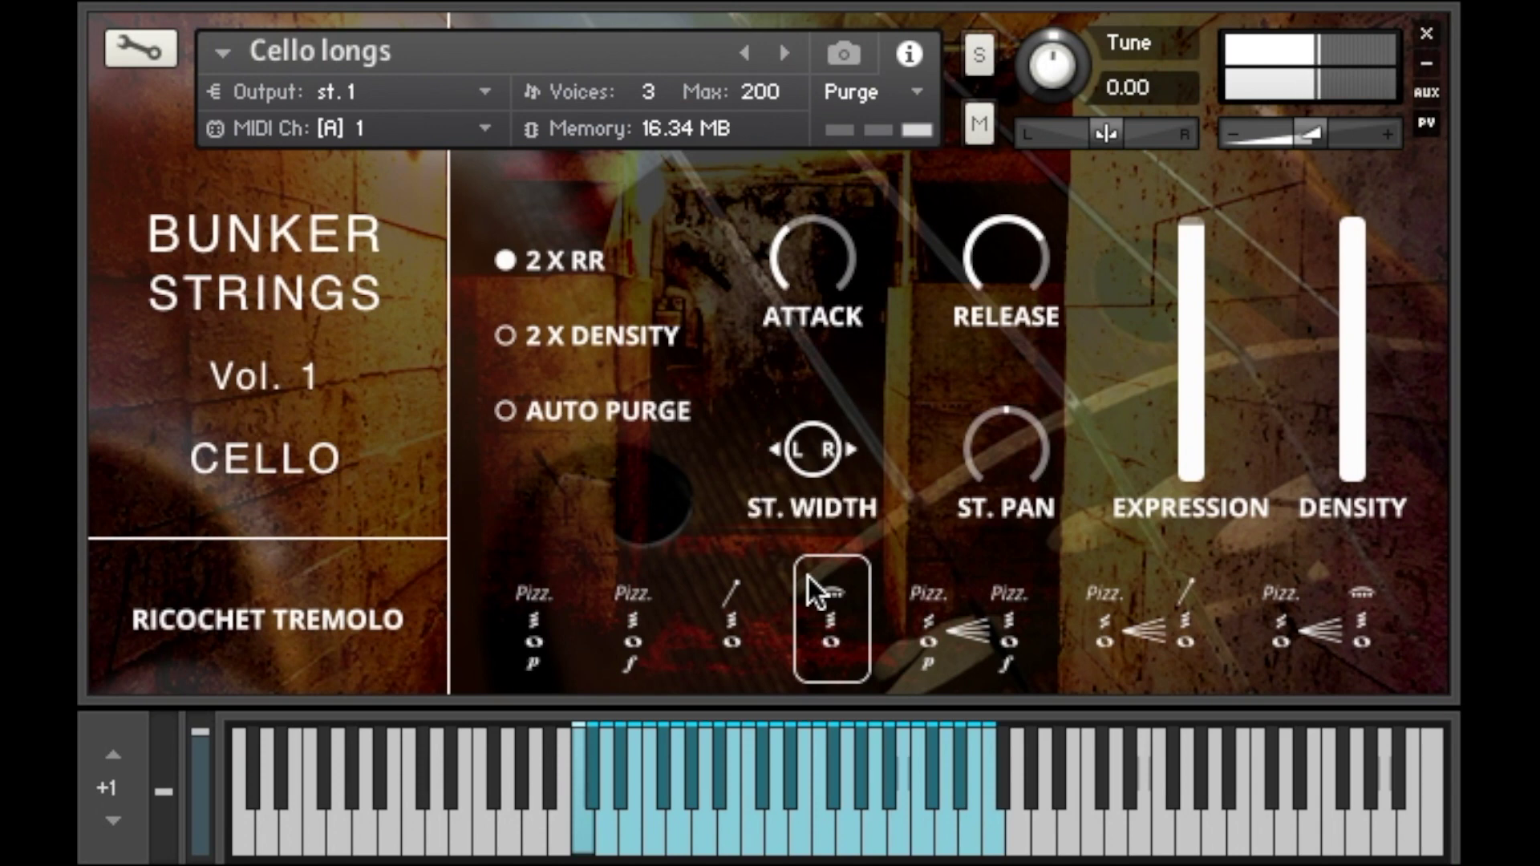
left_click_drag(807, 519, 826, 285)
left_click(797, 384)
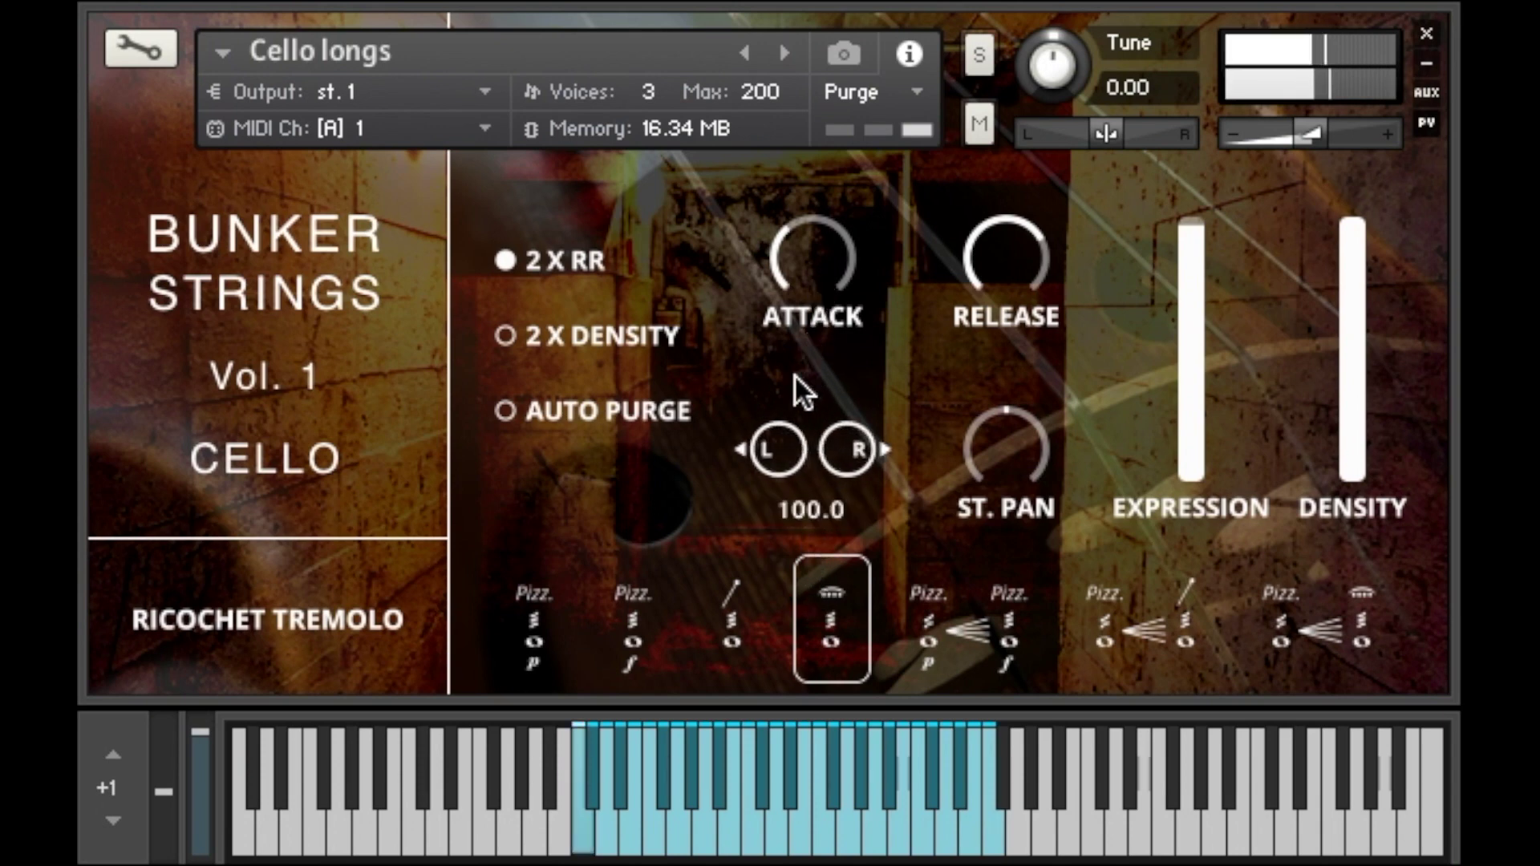
left_click(822, 458, "ctrl")
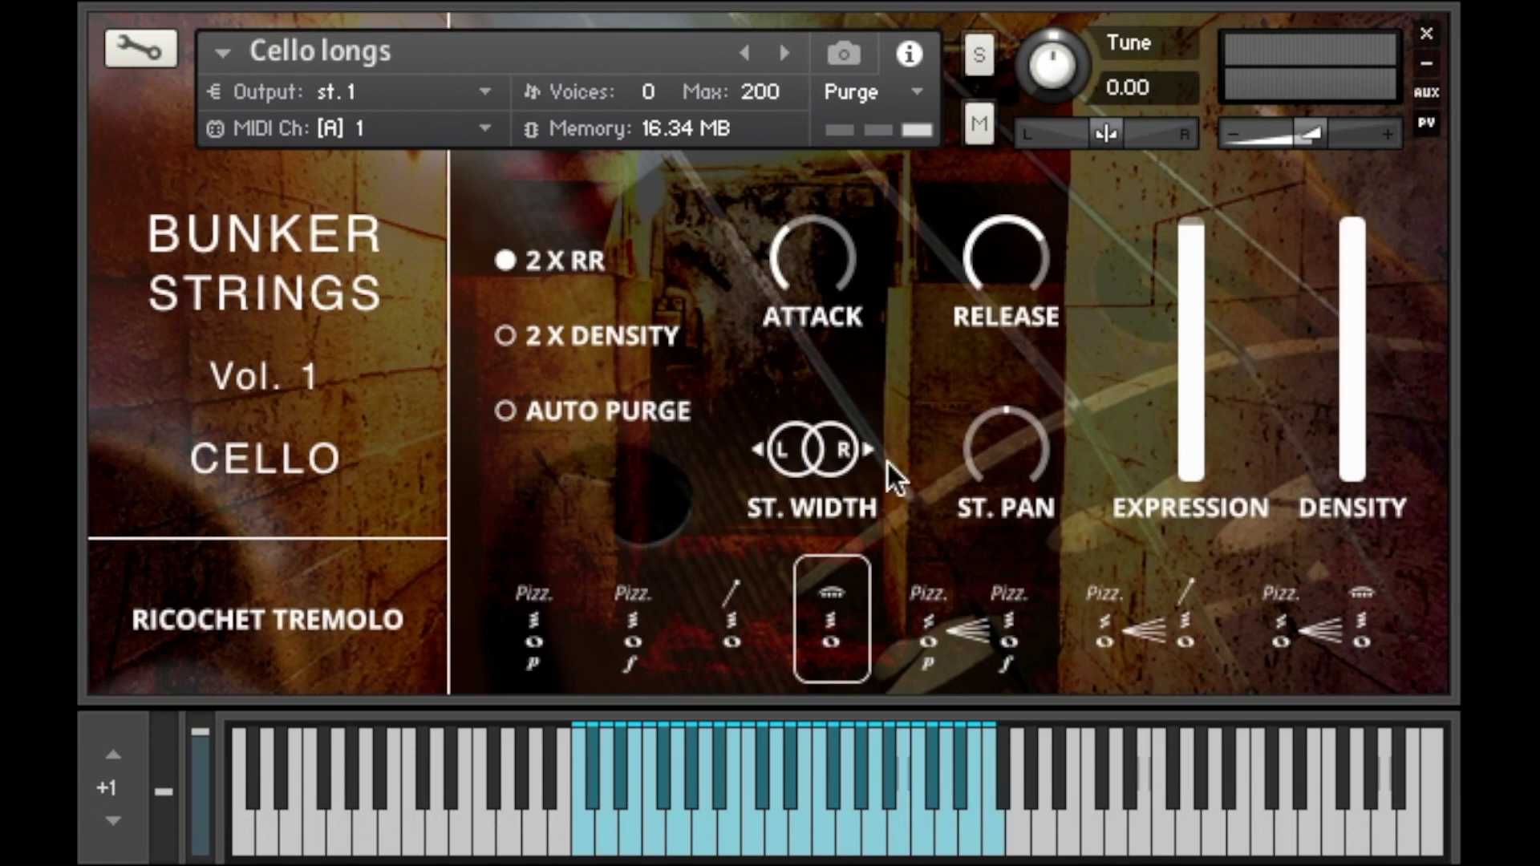
left_click_drag(813, 458, 989, 447)
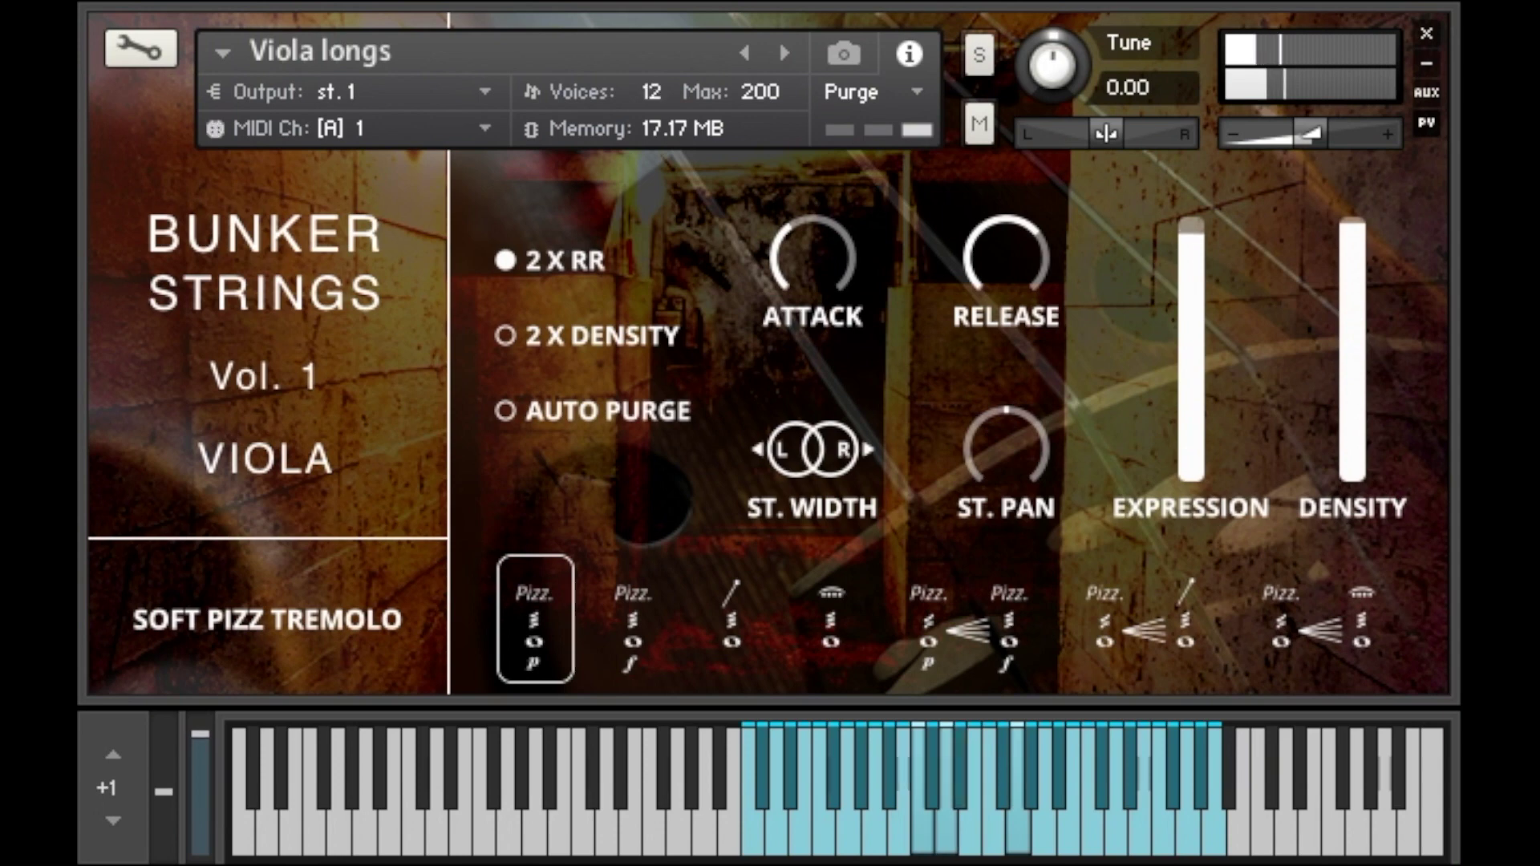
Switch the Viola longs patch to the Pizz → Ricochet Tremolo articulation
left_click(1371, 648)
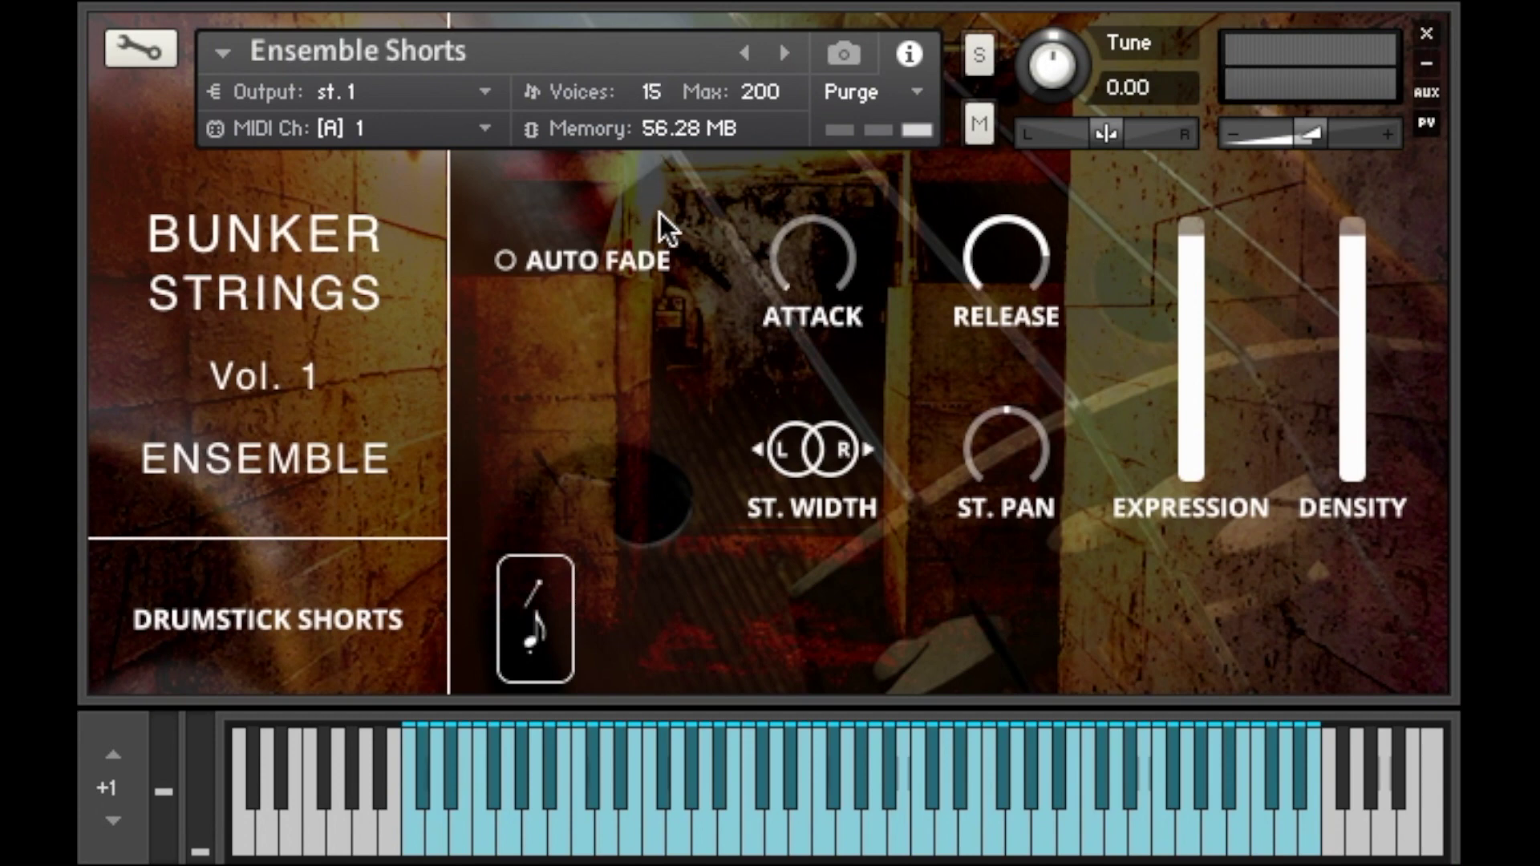
Compare the Ensemble Shorts drumstick sound with Auto Fade on and off, leaving Auto Fade on
left_click(506, 261)
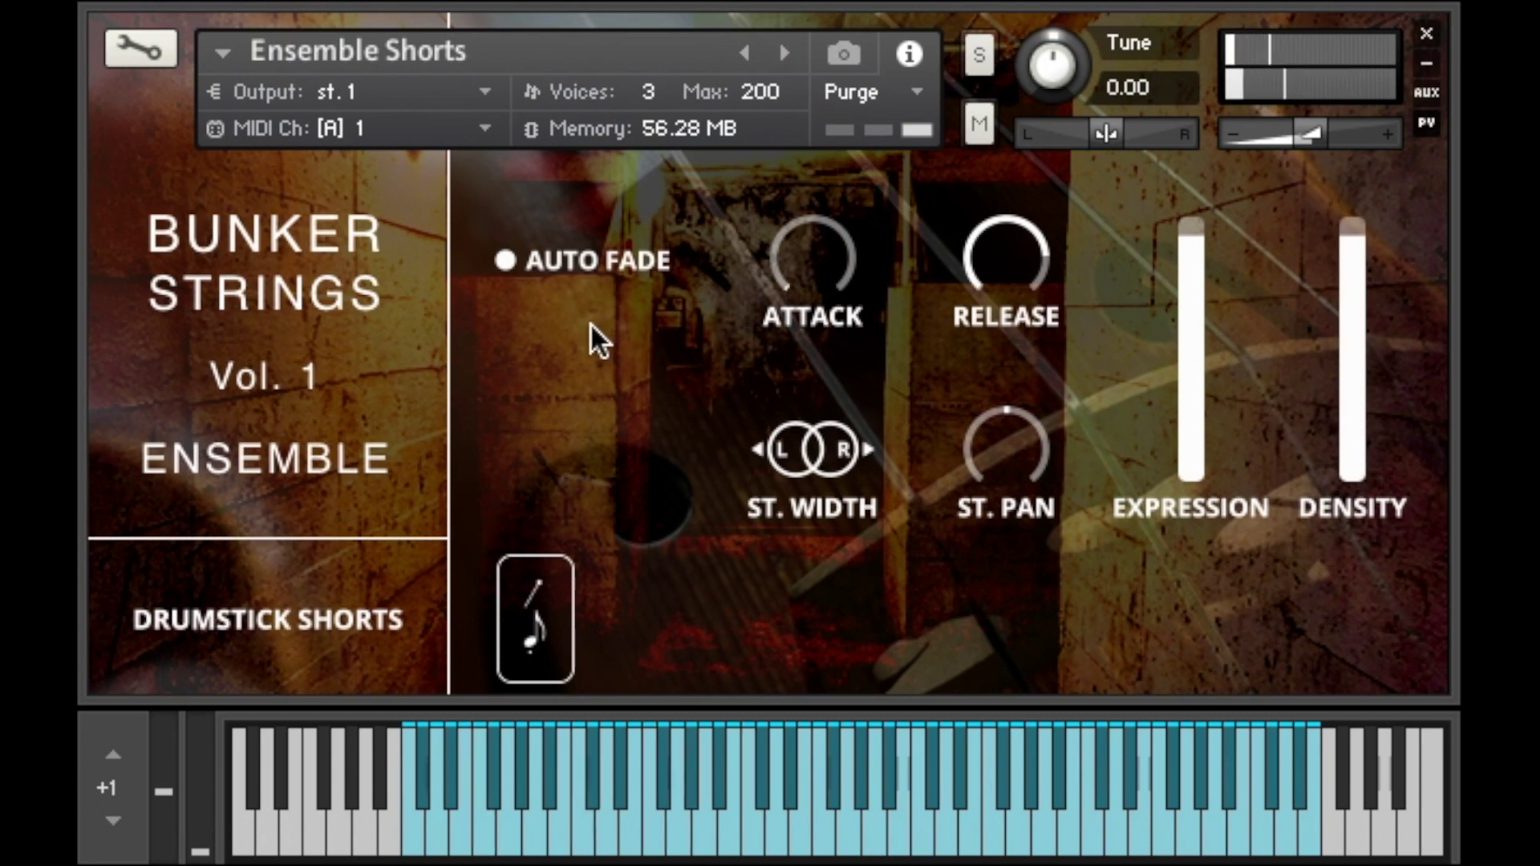
left_click(500, 258)
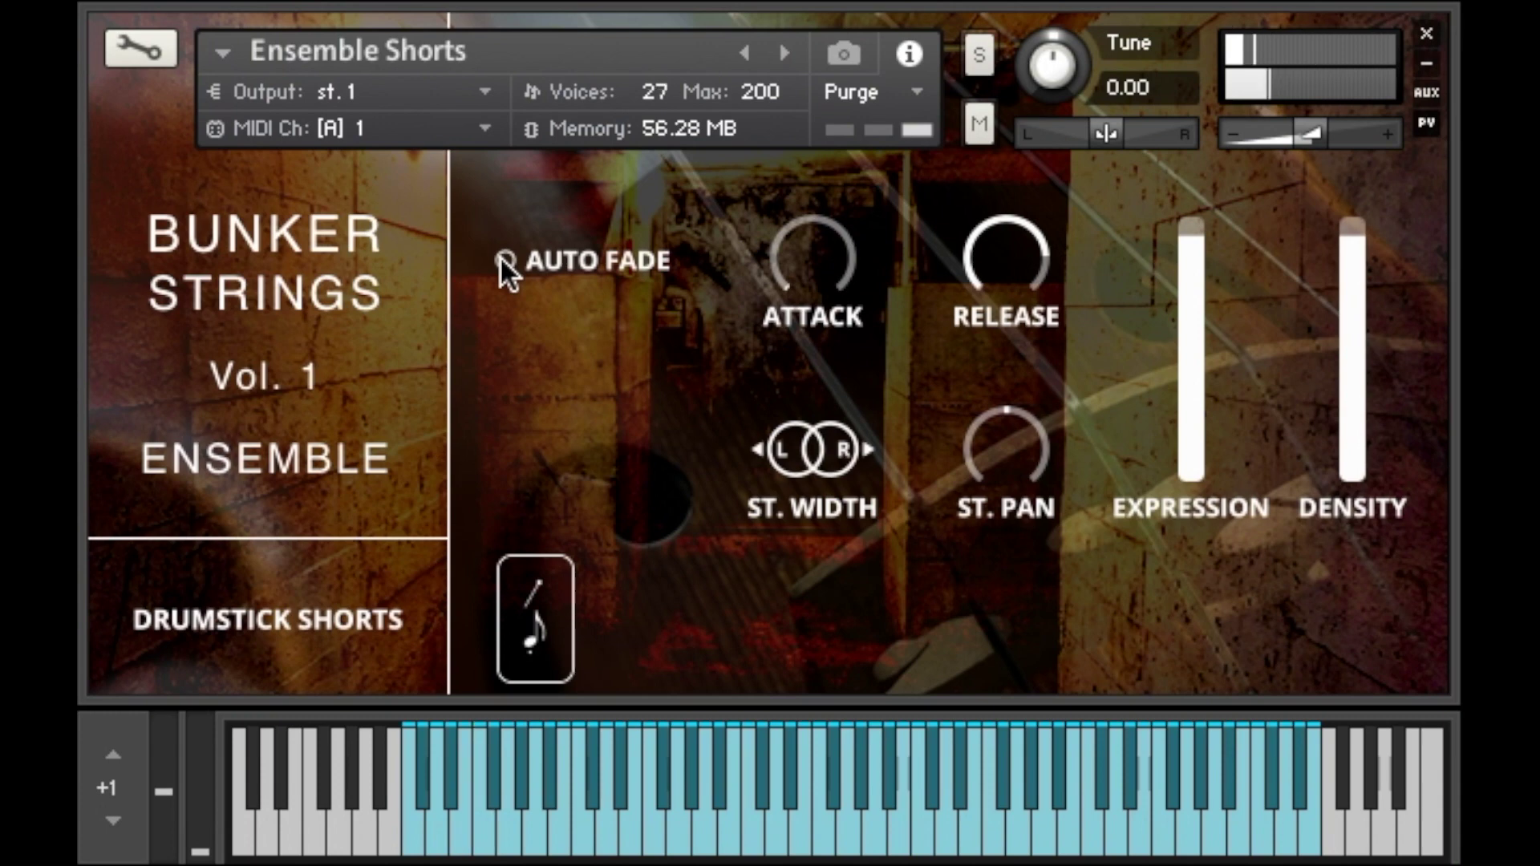
left_click(501, 259)
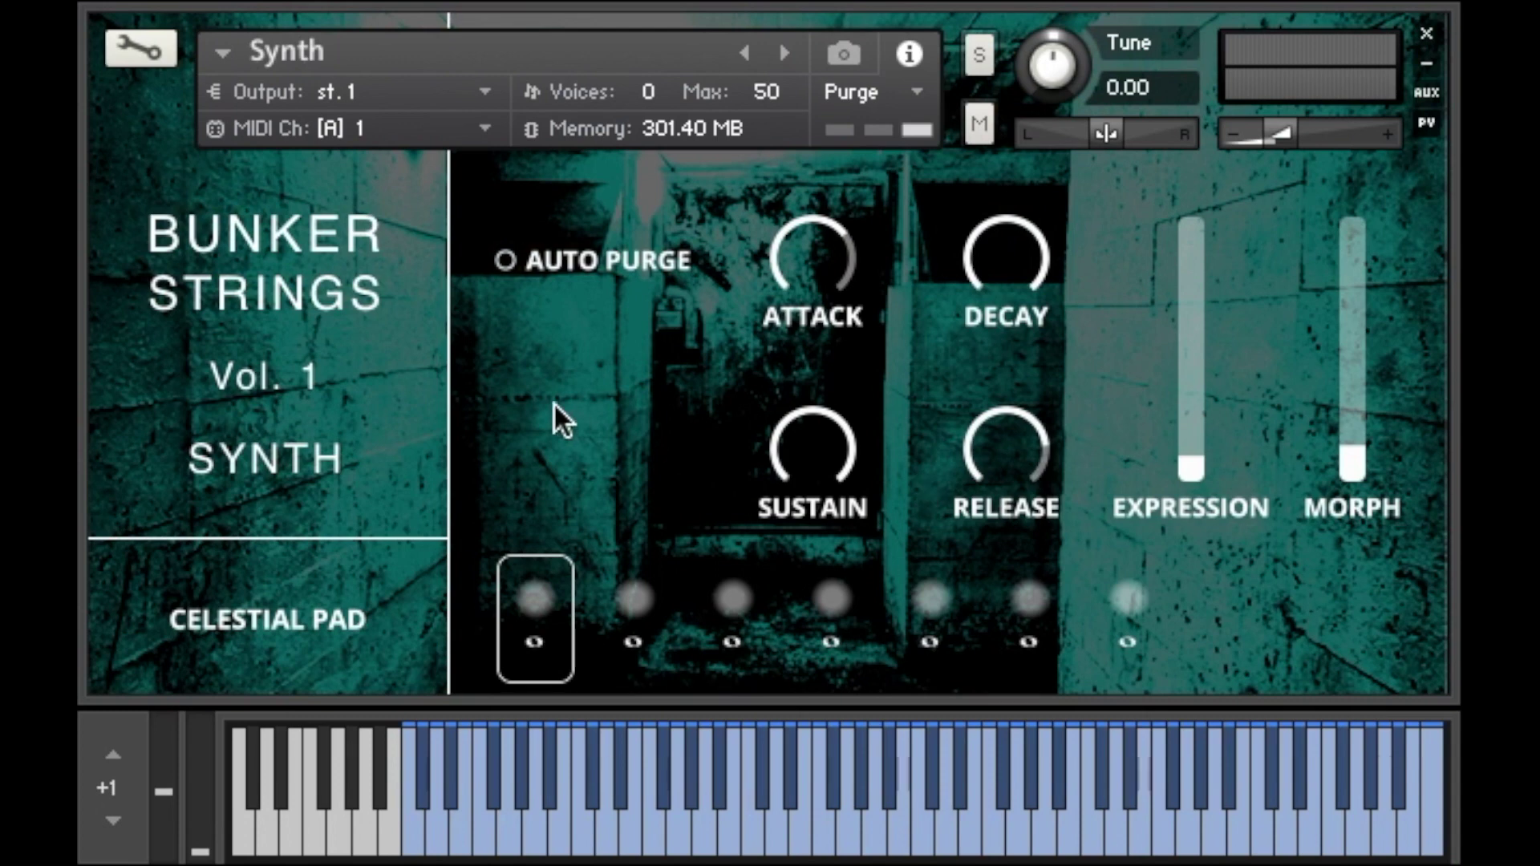
Switch the Synth patch from Distant Pad through the third sound to Reversed Texture
left_click(645, 624)
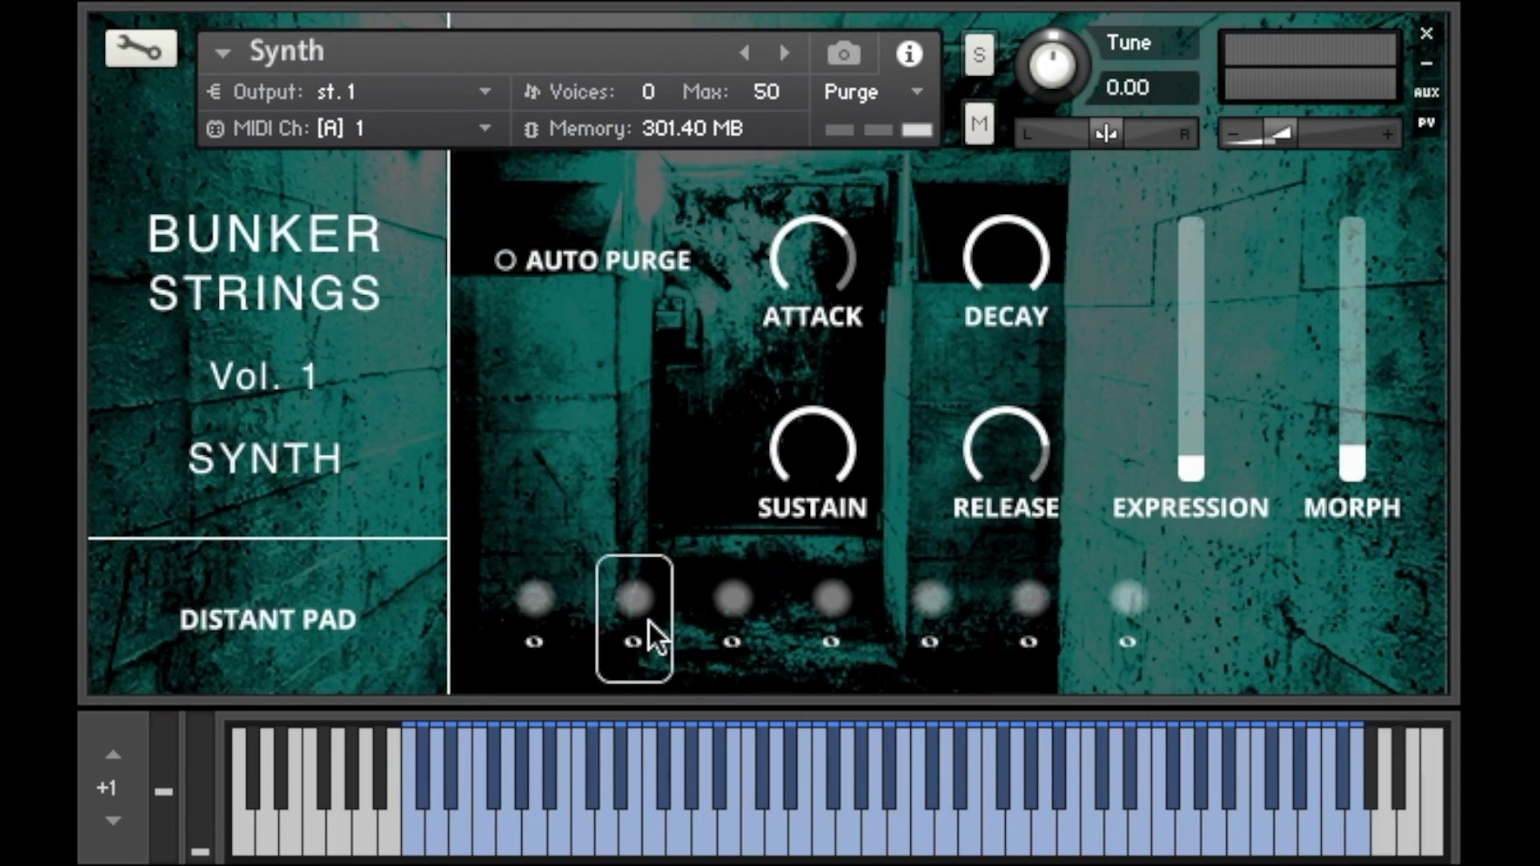
left_click(730, 614)
left_click(827, 624)
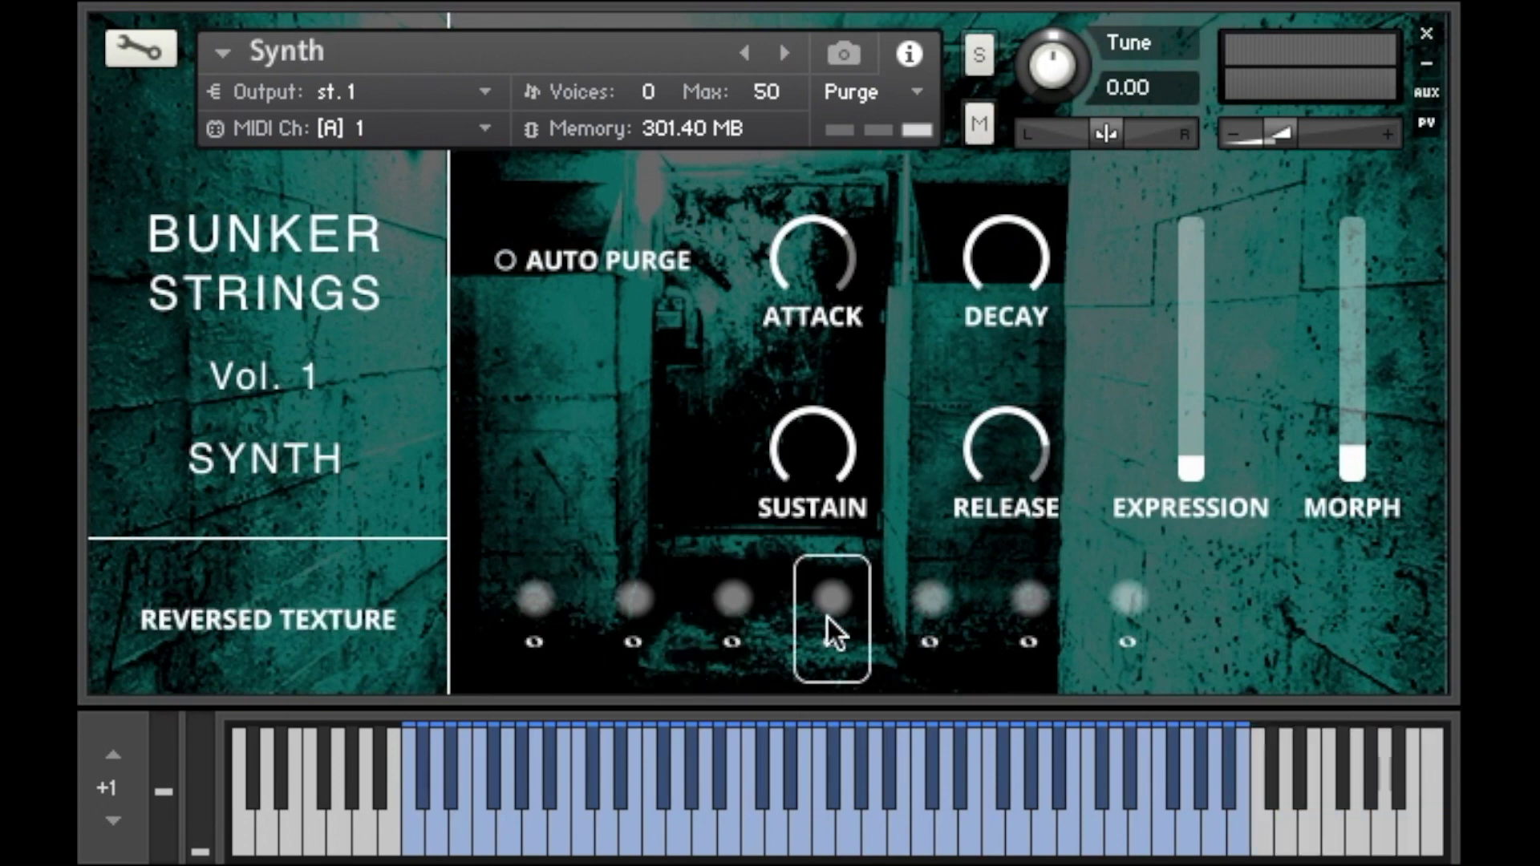
Enable Auto Purge on the Synth patch and switch through the remaining sounds to Noisy Rumbly Bass Drone
left_click(505, 260)
left_click(928, 614)
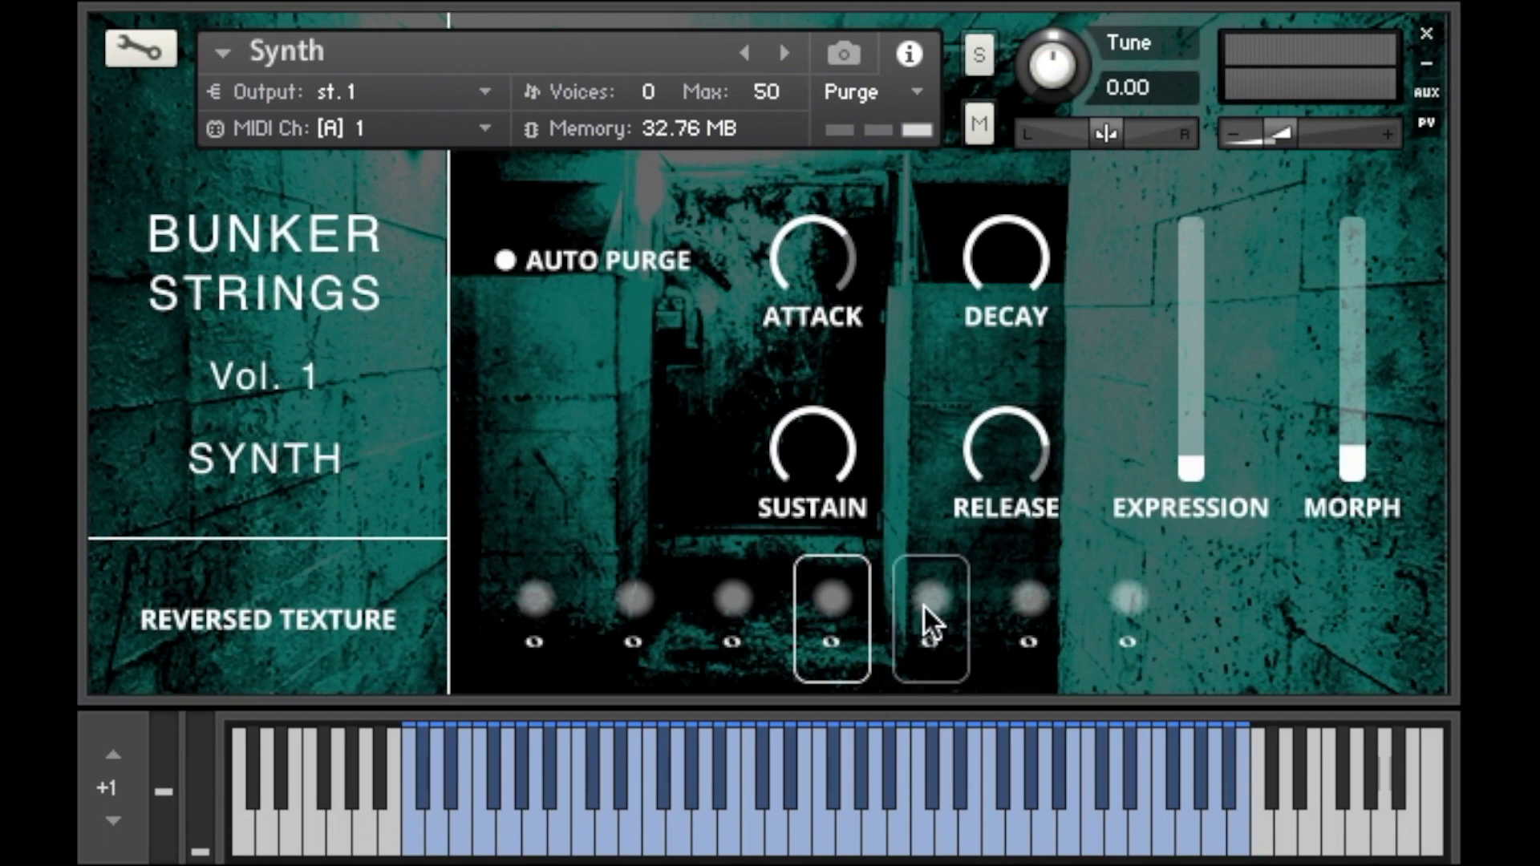
left_click(1044, 617)
left_click(1122, 614)
Audition the Synth patch's third sound, Distant Pad and Reversed Texture
left_click(749, 618)
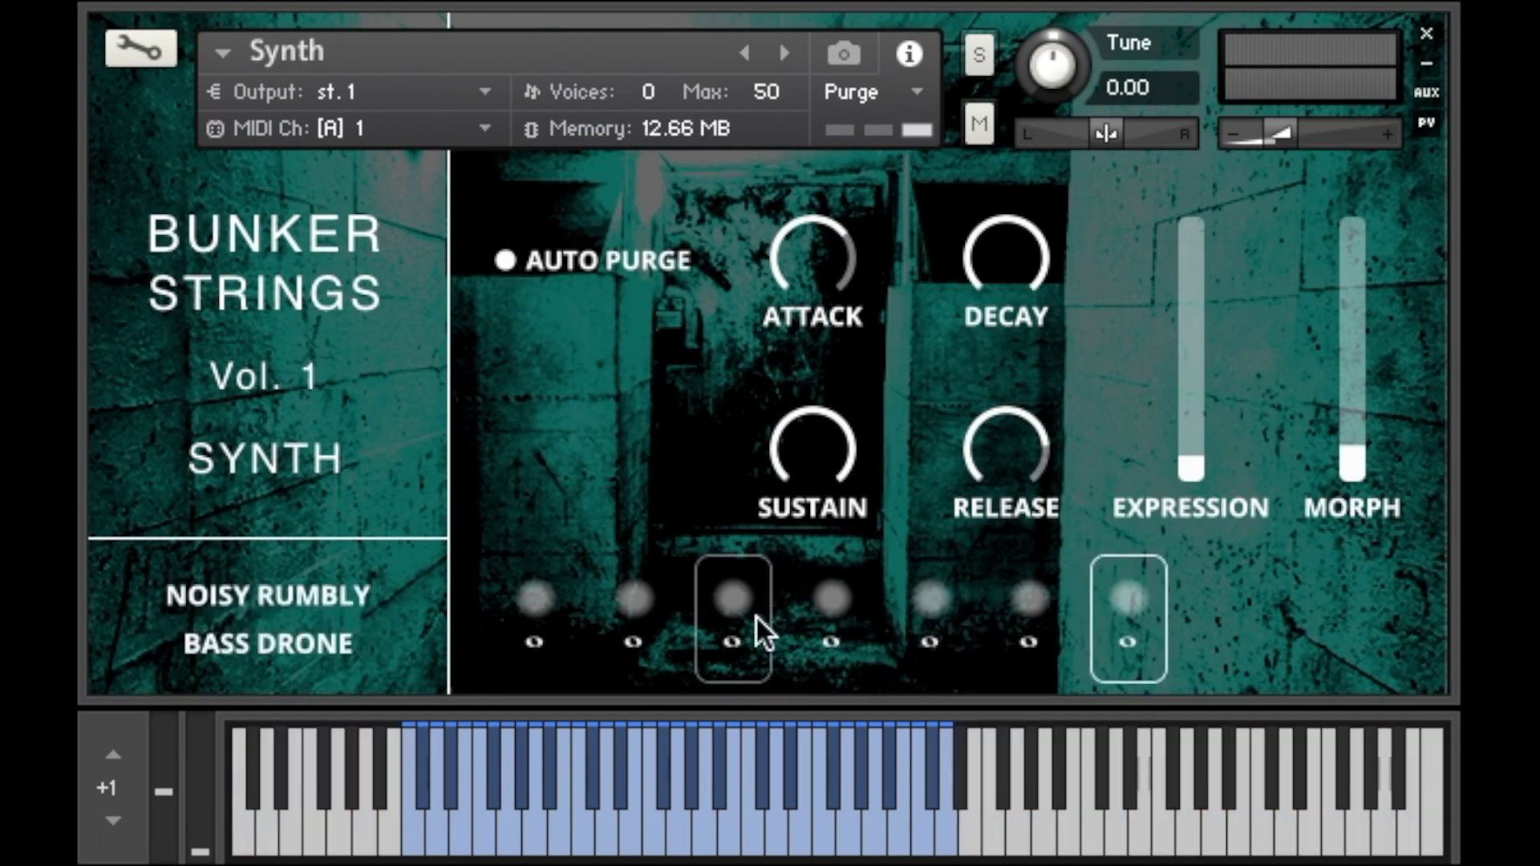
left_click(634, 615)
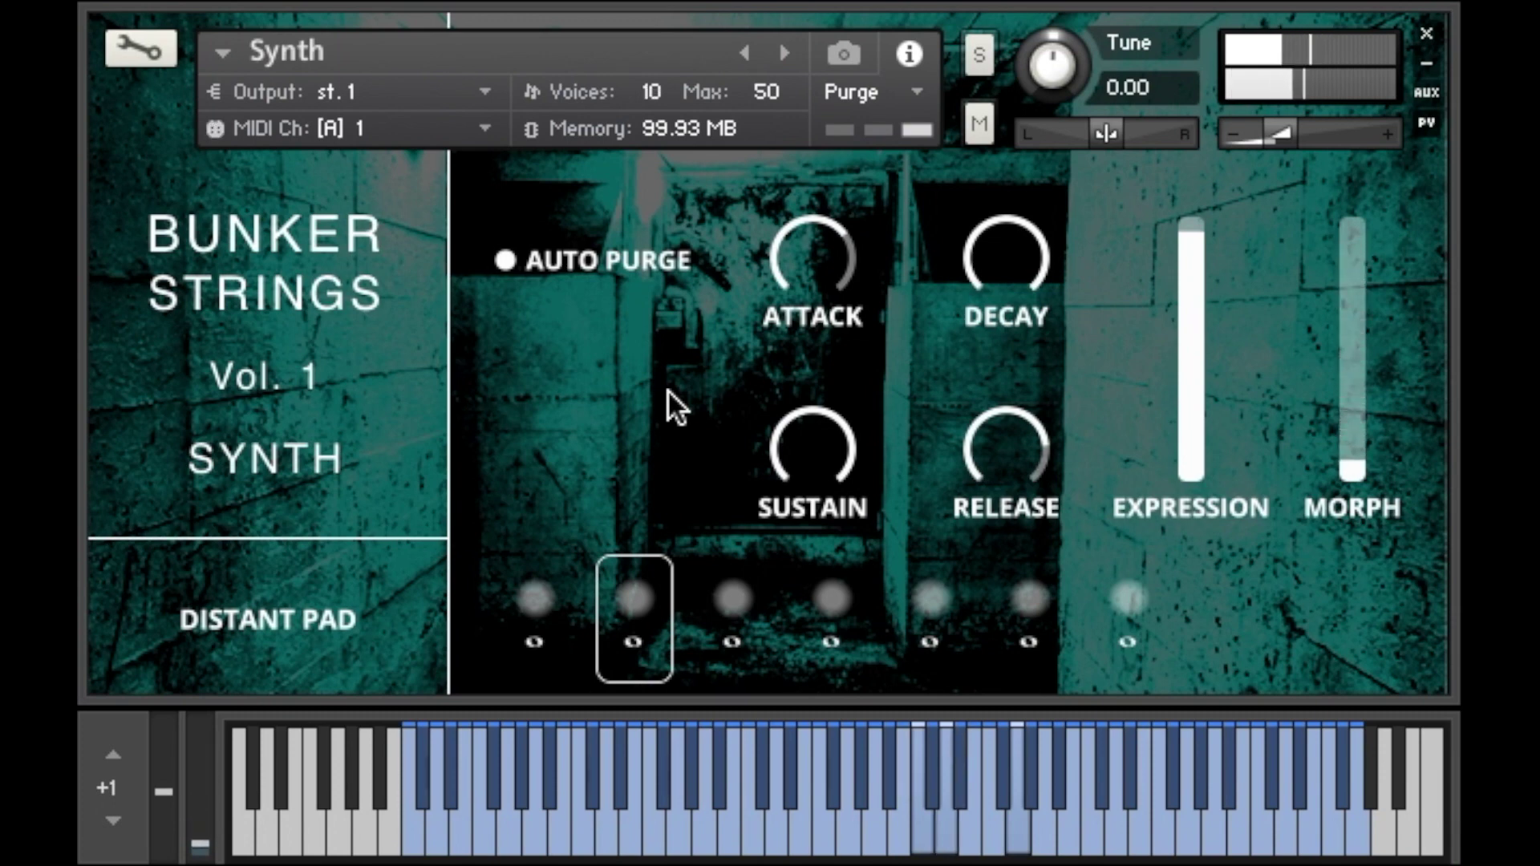
left_click(836, 609)
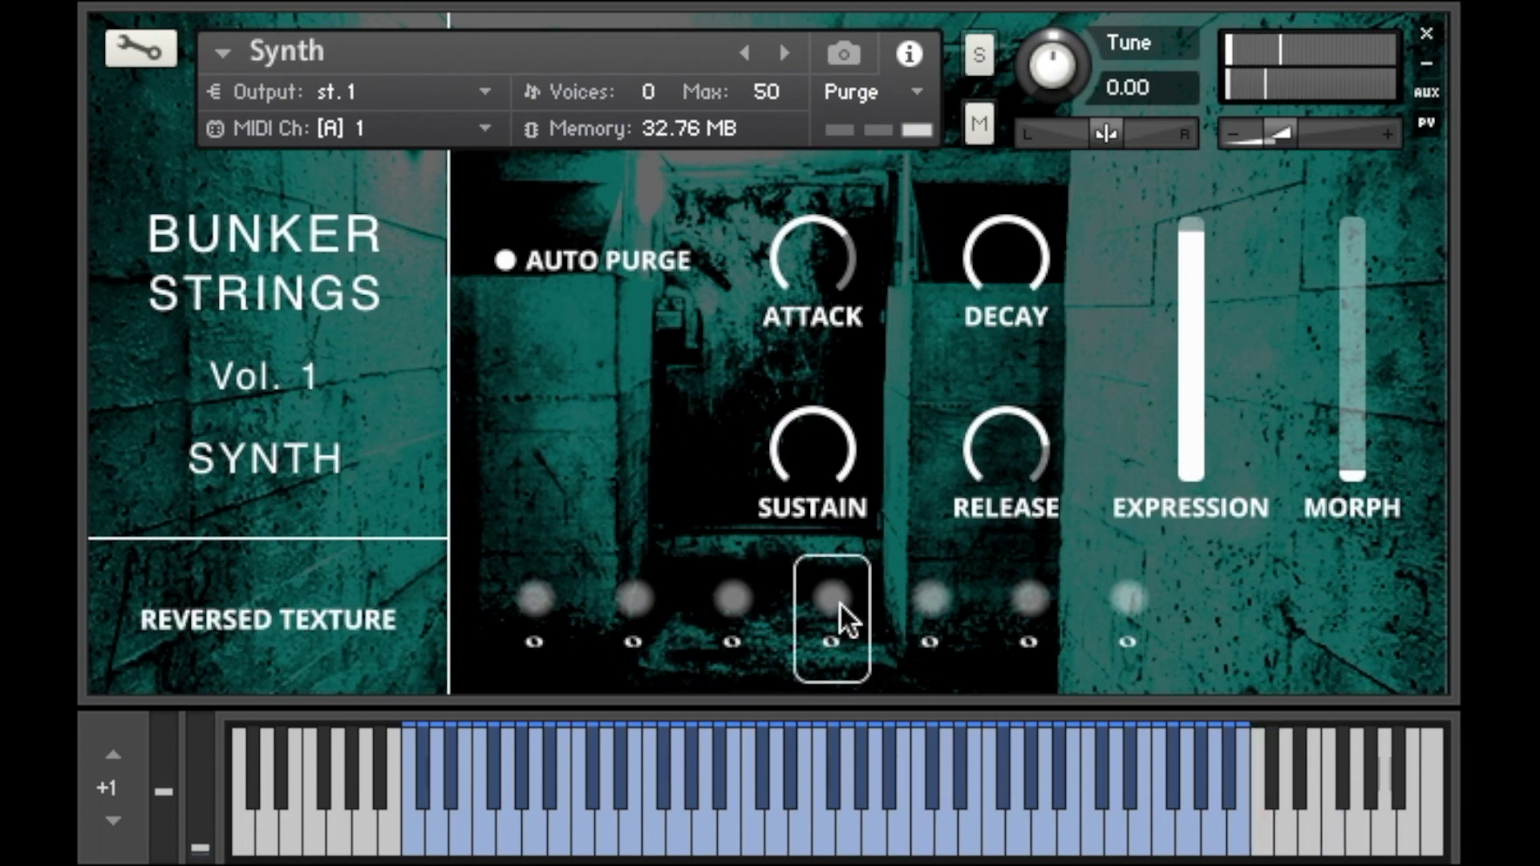